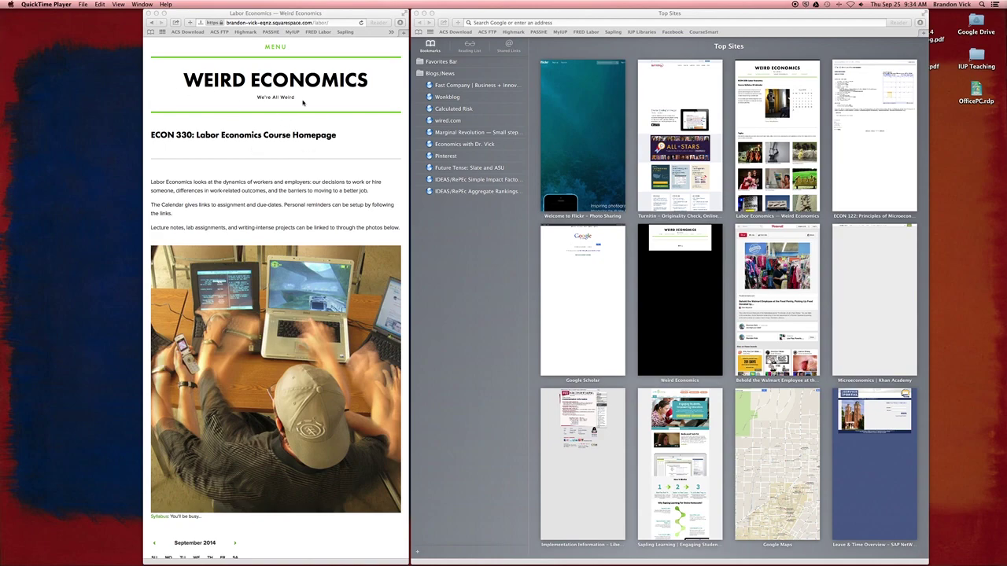
- Scroll the Labor Economics course homepage to the Lab 2 unemployment chart image
scroll(290, 135, down, 10)
scroll(291, 133, down, 10)
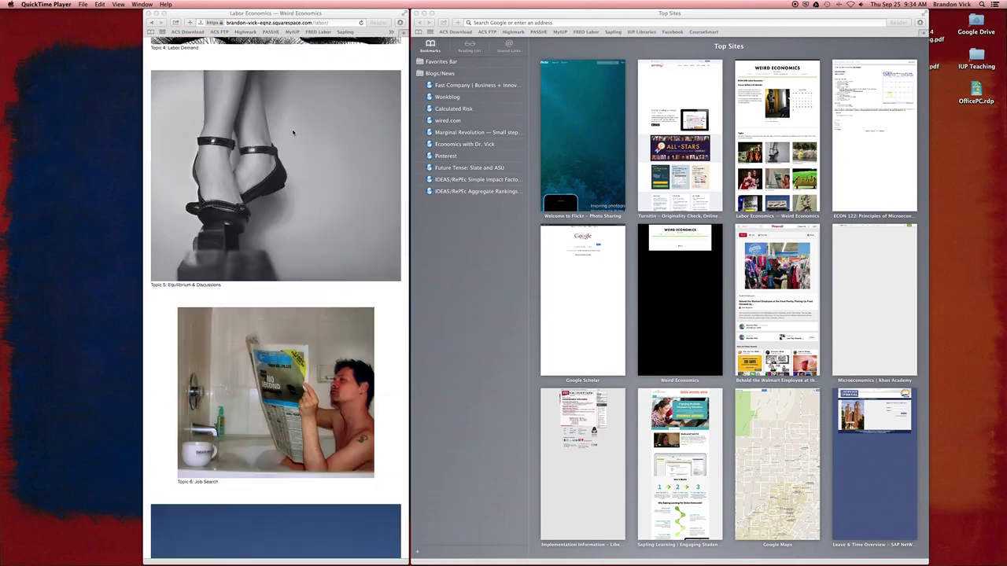
scroll(292, 133, down, 10)
scroll(294, 132, down, 10)
scroll(294, 132, down, 15)
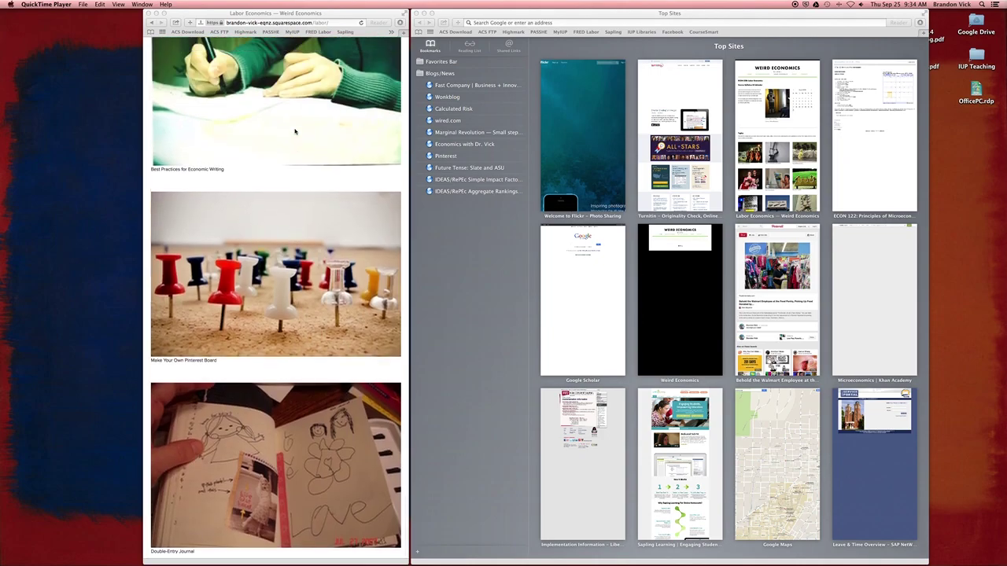
scroll(296, 142, up, 5)
scroll(297, 157, up, 3)
scroll(298, 164, up, 3)
scroll(268, 188, up, 2)
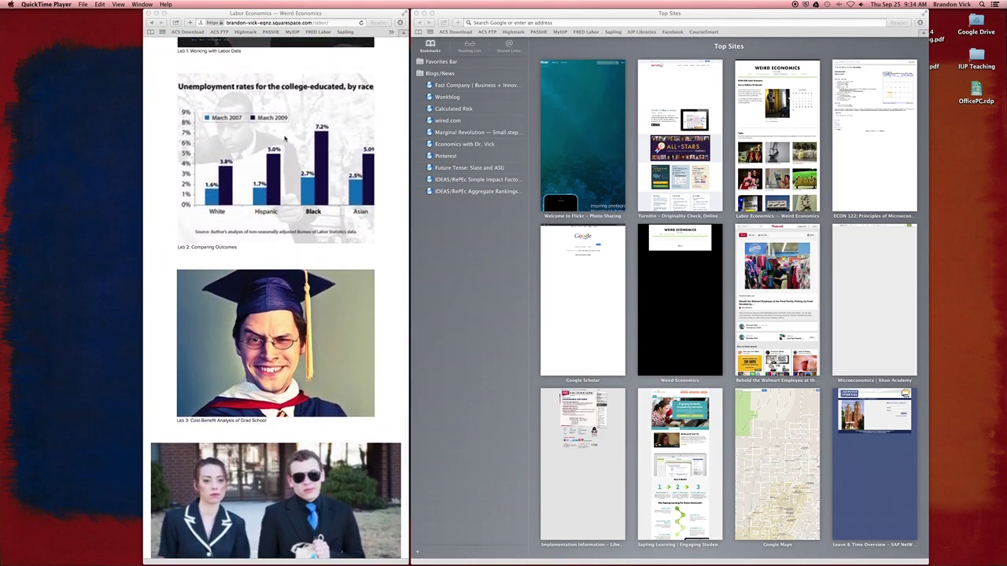
click(261, 180)
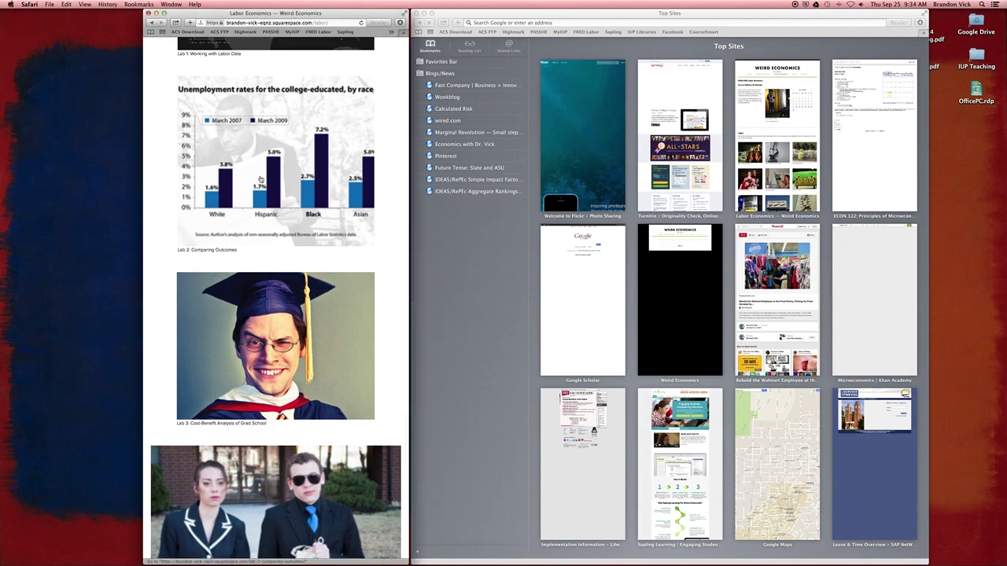
- Open the Lab 2 Comparing Outcomes and DID write-up and scroll to Part 1
click(261, 180)
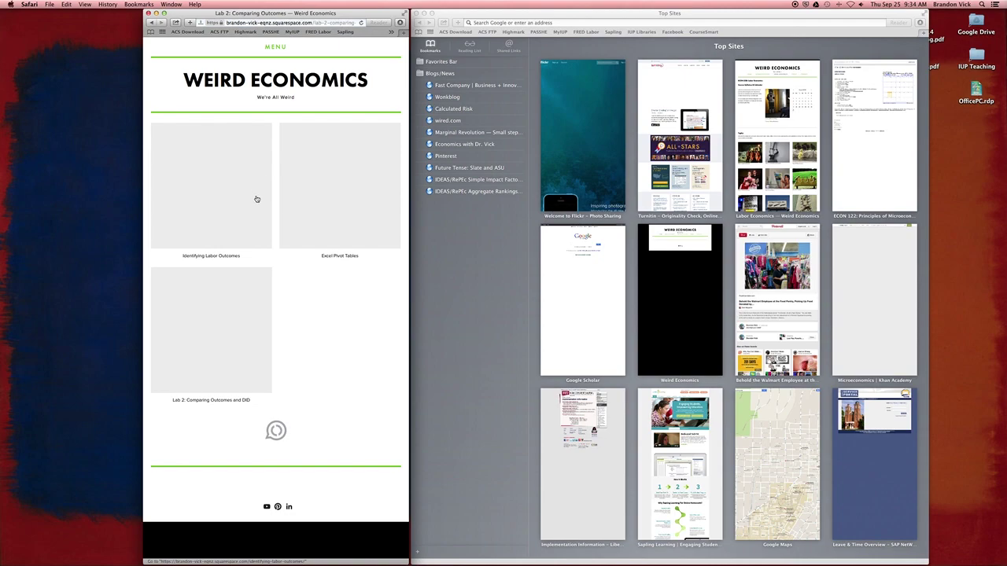
click(202, 334)
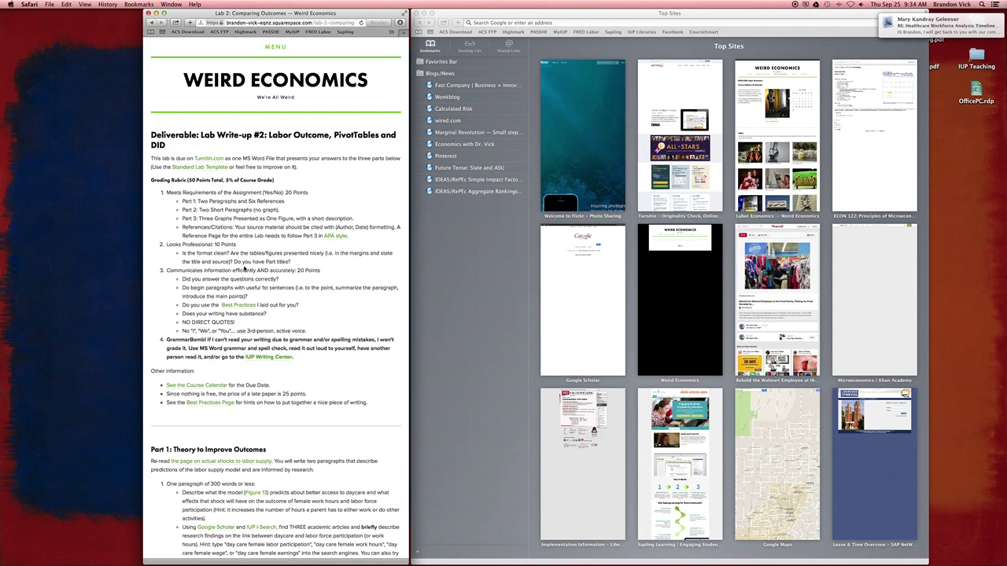
scroll(230, 279, down, 4)
scroll(213, 285, down, 3)
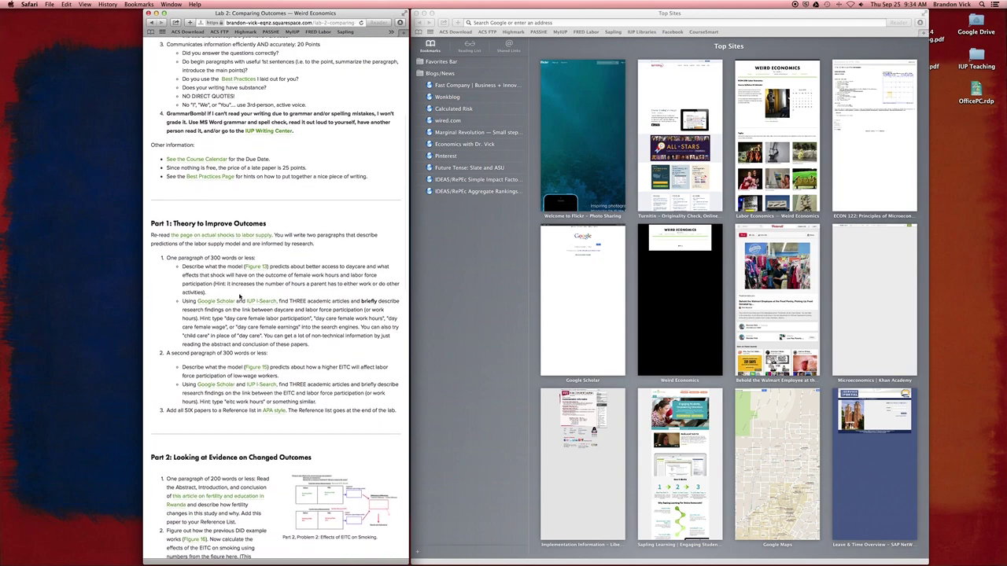
scroll(196, 288, down, 1)
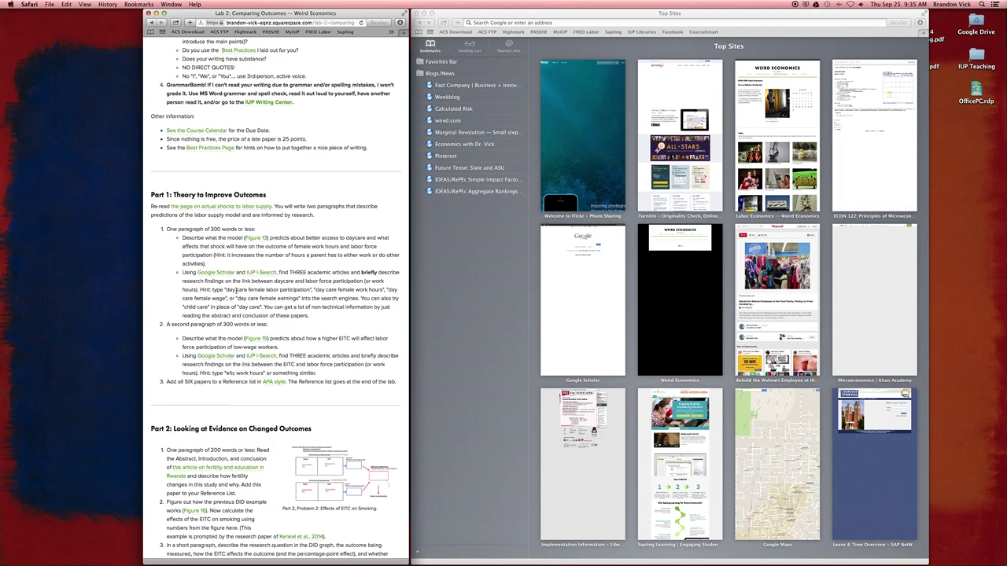
- Copy the search phrase 'day care female labor participation' from Part 1
drag(226, 290, 312, 289)
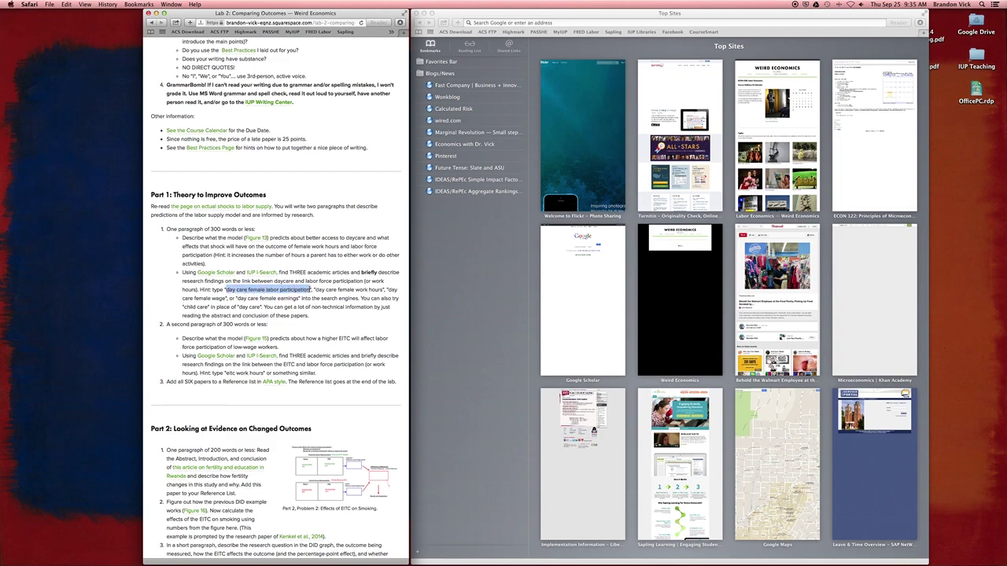
key(super+c)
click(524, 277)
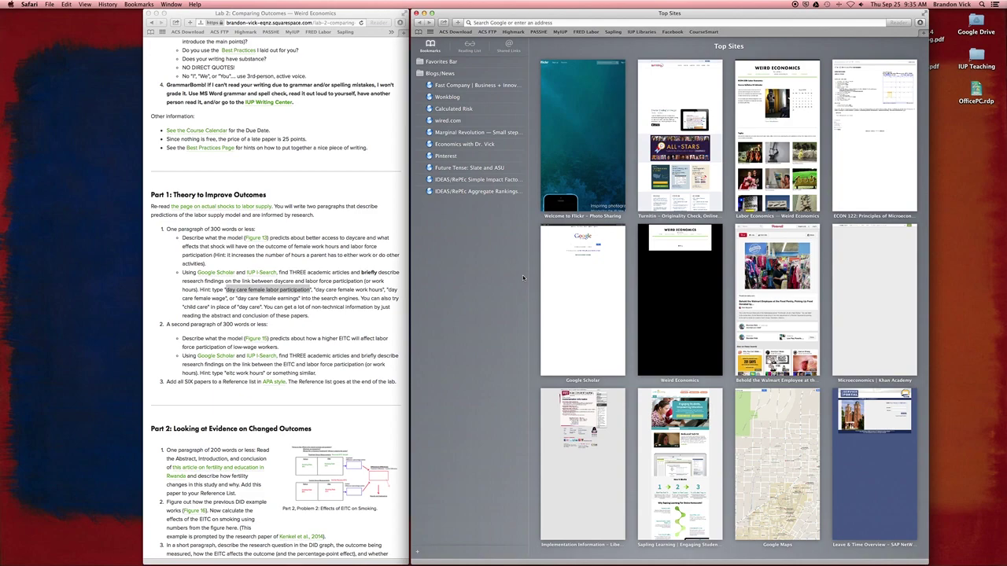
- Go to scholar.google.com in the second browser window
click(553, 22)
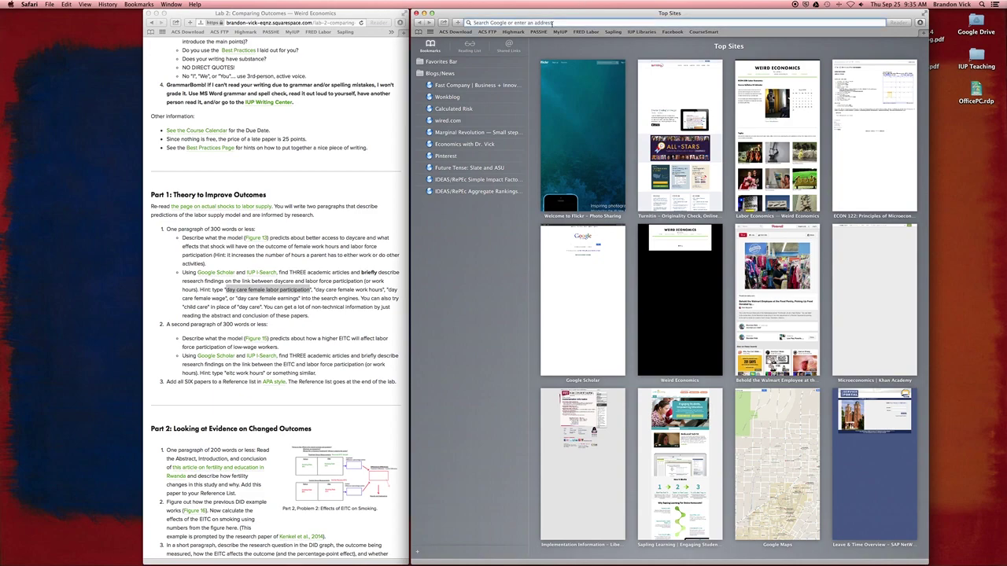
text(scholar.google.com)
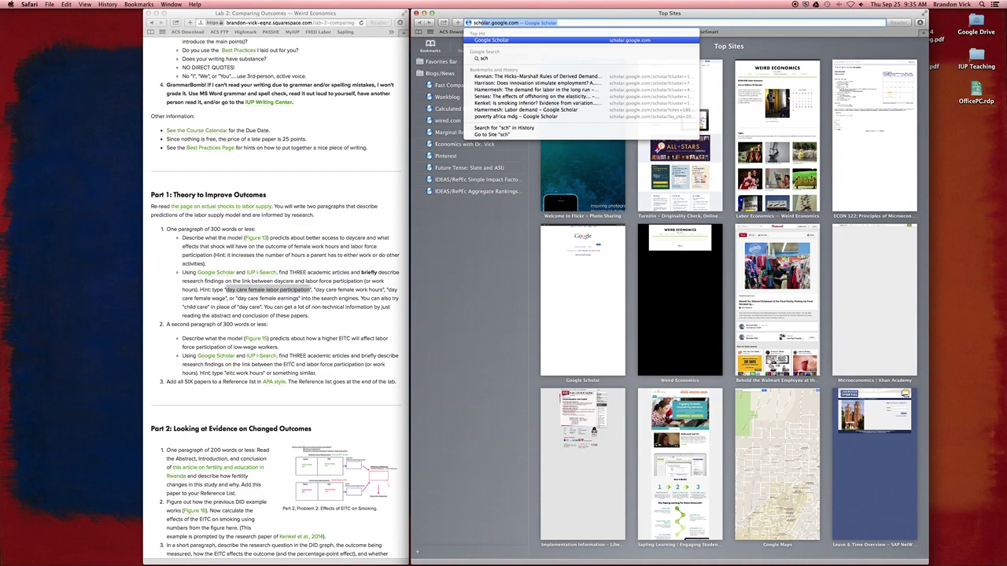
key(Return)
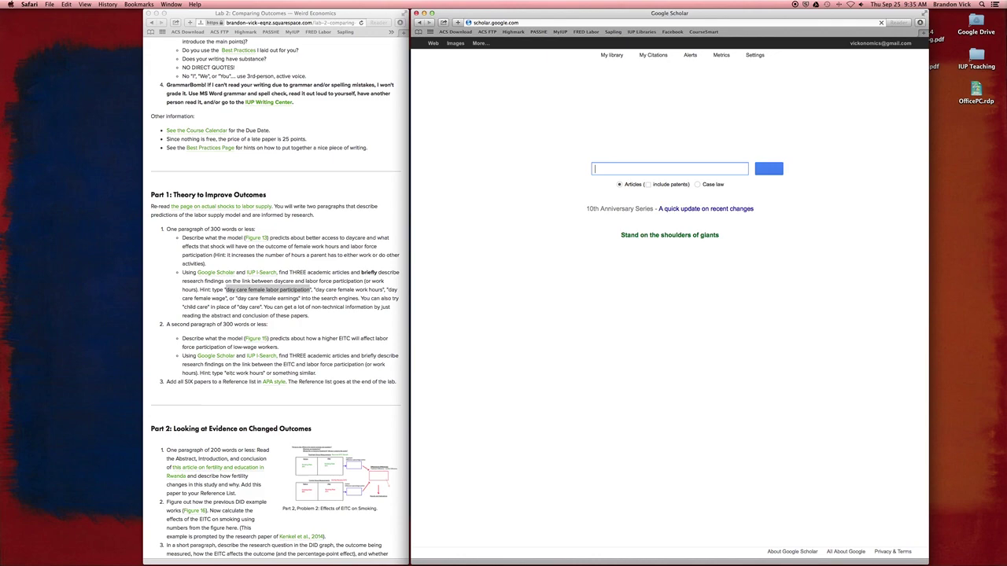
- Paste the copied phrase into Scholar search and edit it to 'child care female work'
right_click(613, 168)
click(627, 186)
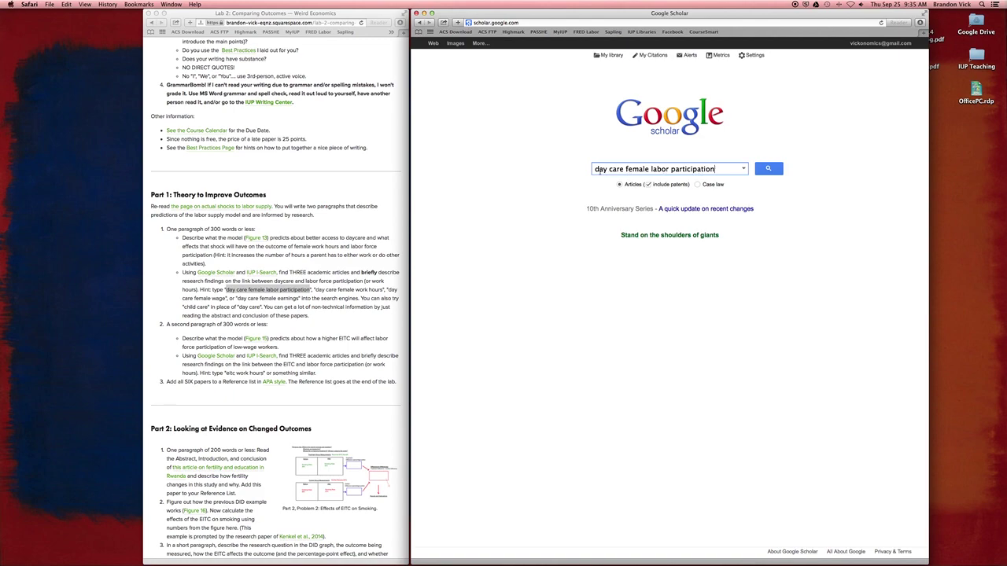
double_click(601, 169)
text(child)
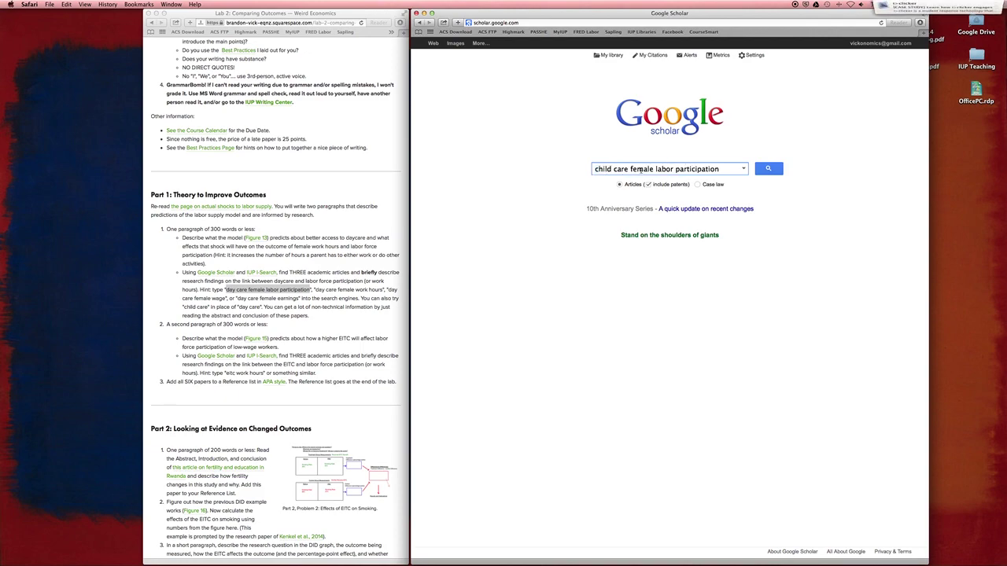
drag(656, 170, 726, 170)
text(w)
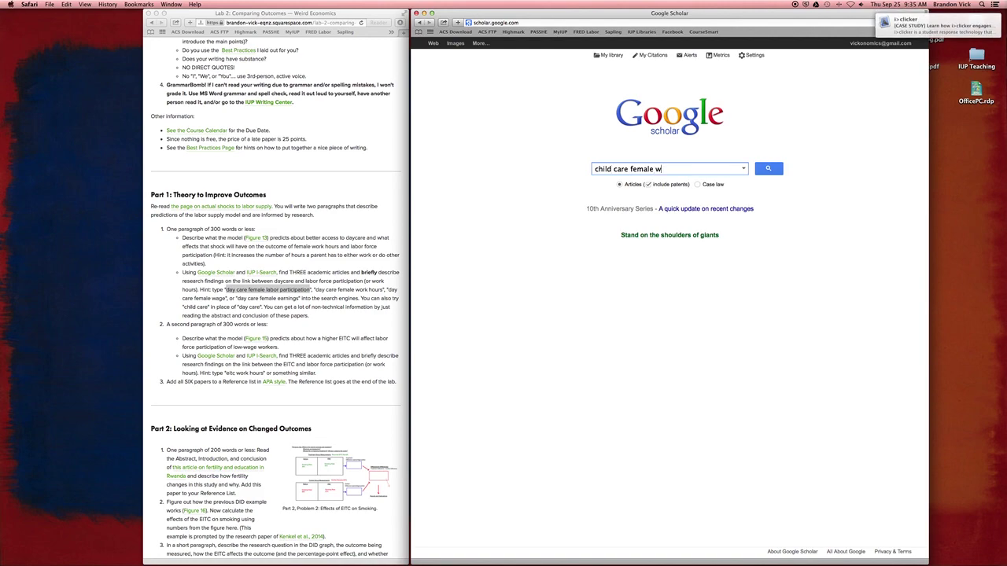
text(ork)
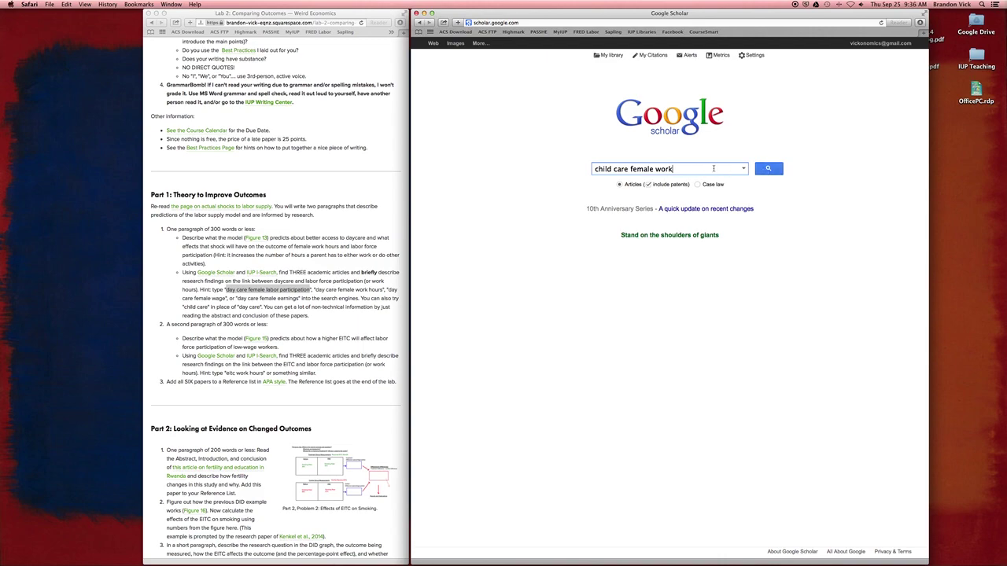
- Run the 'child care female work' search, zooming the results in and back out
click(775, 172)
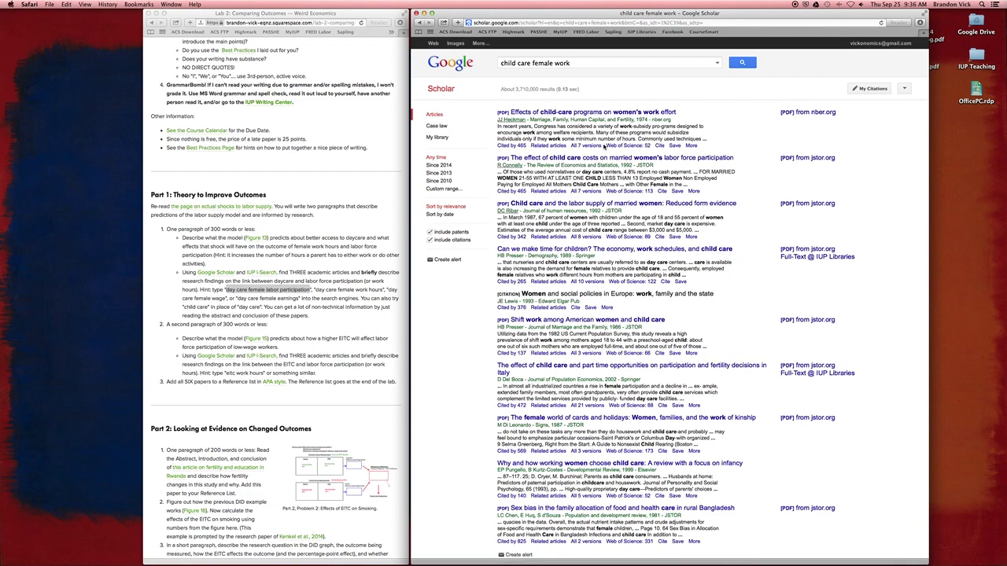
key(super+plus)
key(super+plus)
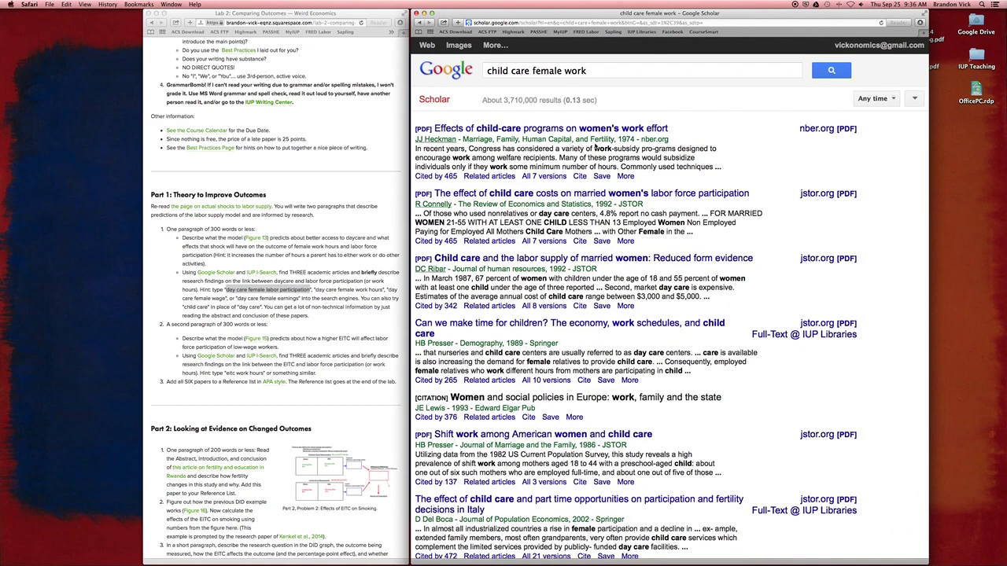
key(super+minus)
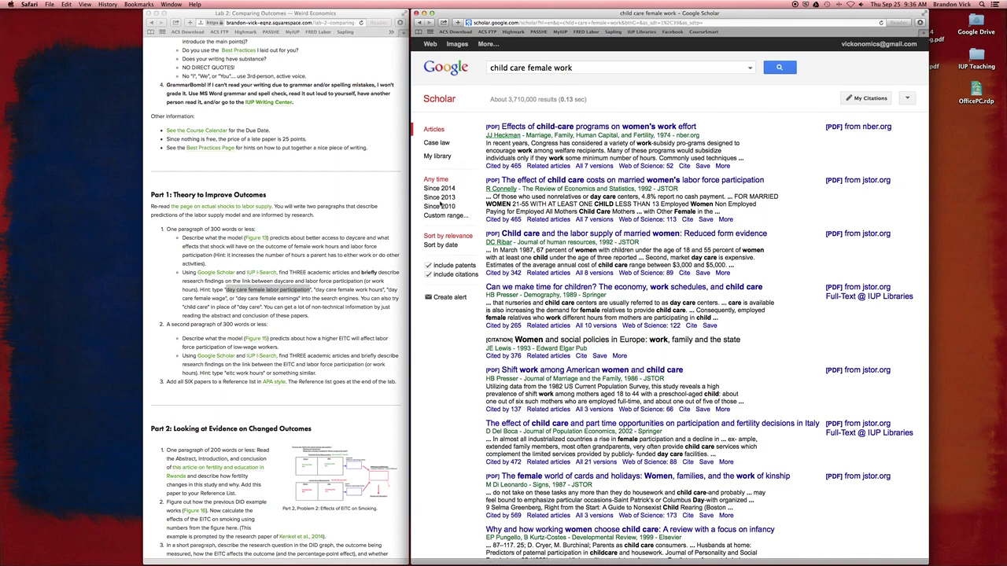
- Apply the Since 2010 filter and scroll through the roughly 18,400 results
click(438, 206)
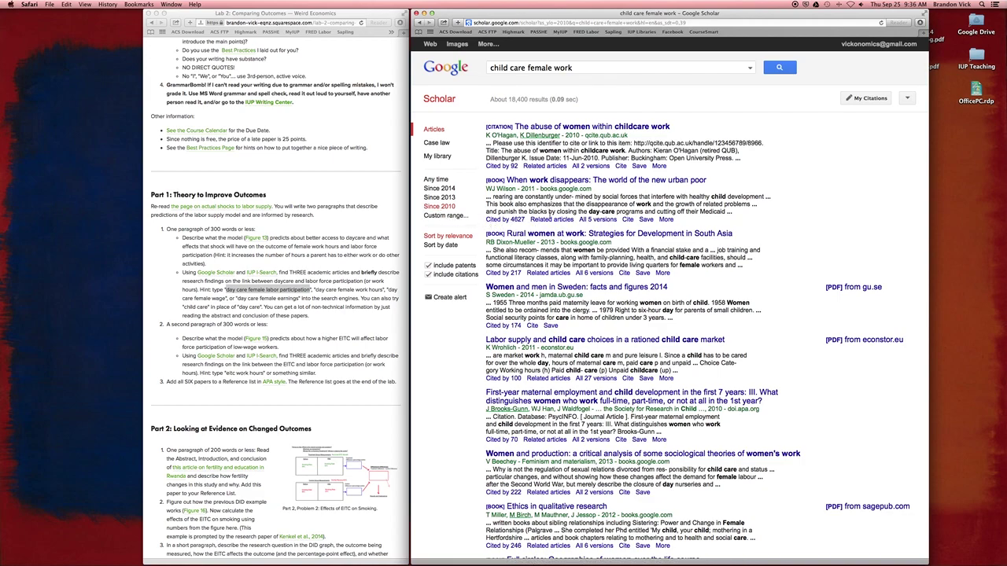
scroll(568, 249, down, 1)
scroll(571, 238, down, 1)
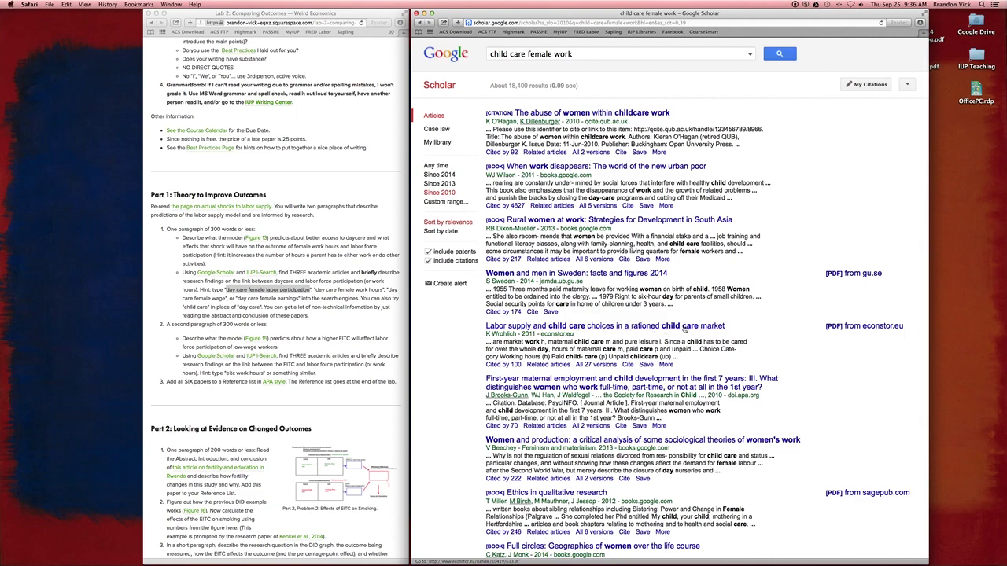
scroll(653, 334, down, 3)
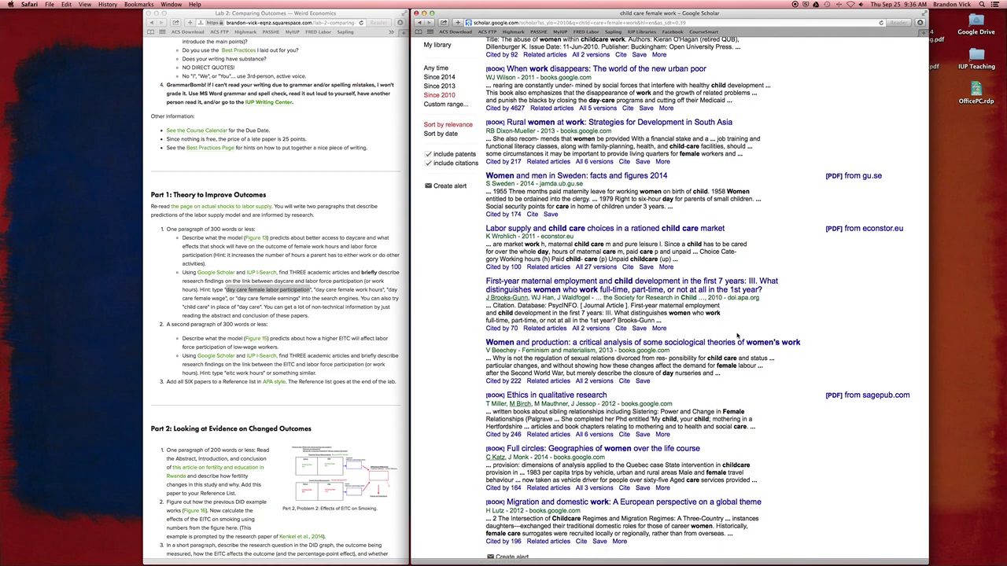
scroll(772, 344, down, 3)
scroll(755, 370, up, 5)
scroll(586, 68, up, 3)
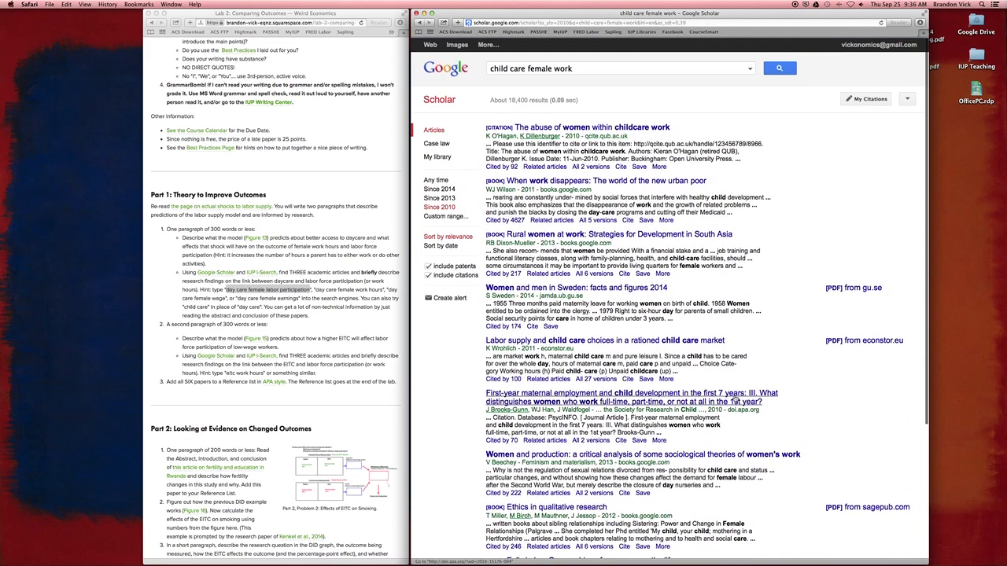
- Replace 'work' with 'labor participation' in the query and rerun the search
double_click(566, 68)
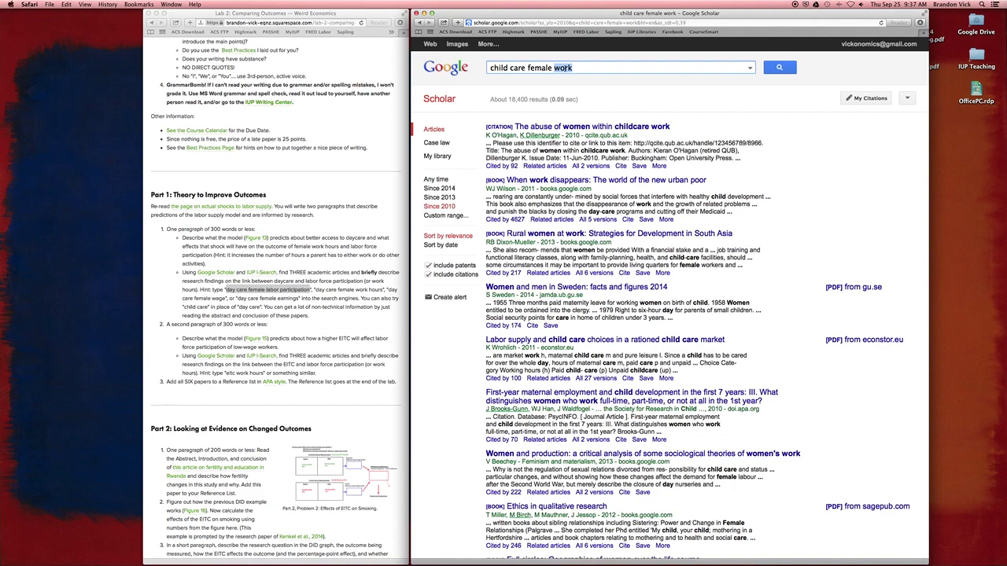
text(la)
text(bor parti)
text(cipation)
key(Return)
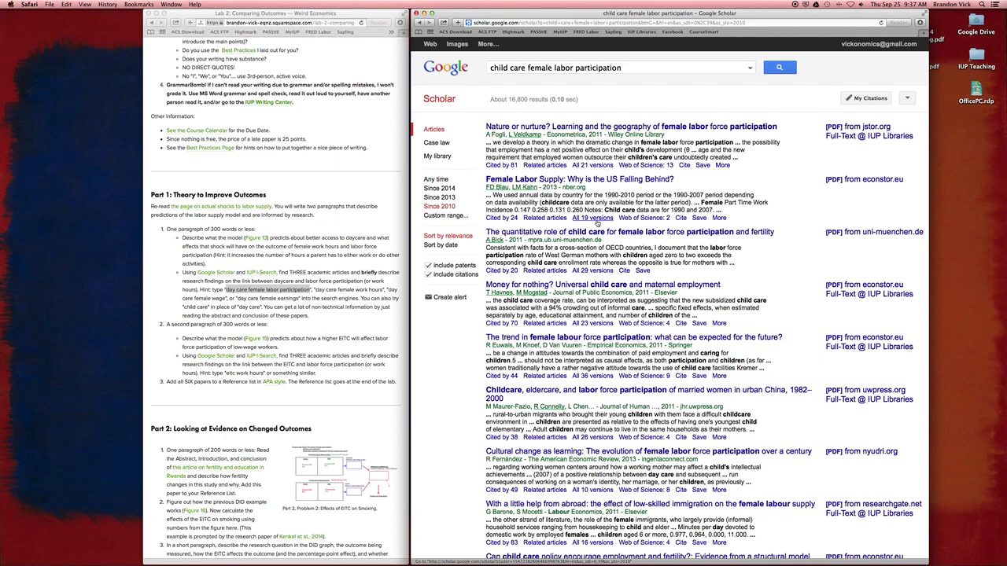
- Open All versions of Blau and Kahn's Female Labor Supply paper and preview the NBER copy
click(596, 219)
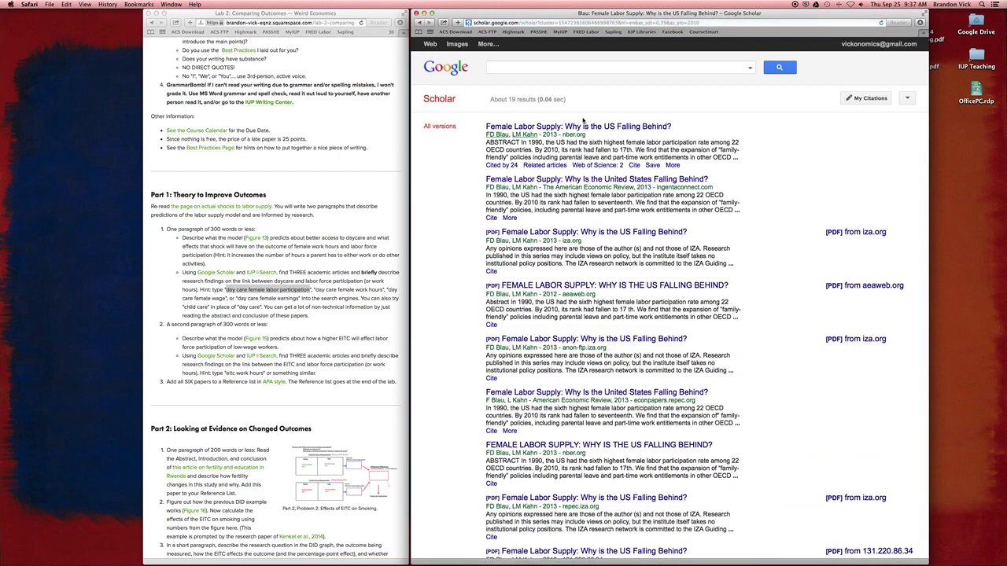
click(597, 127)
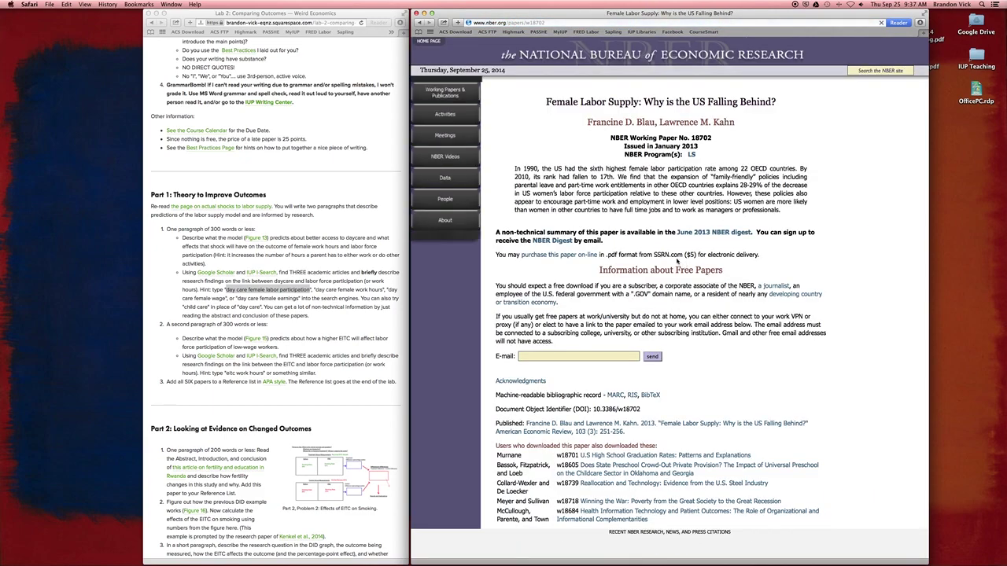
click(418, 22)
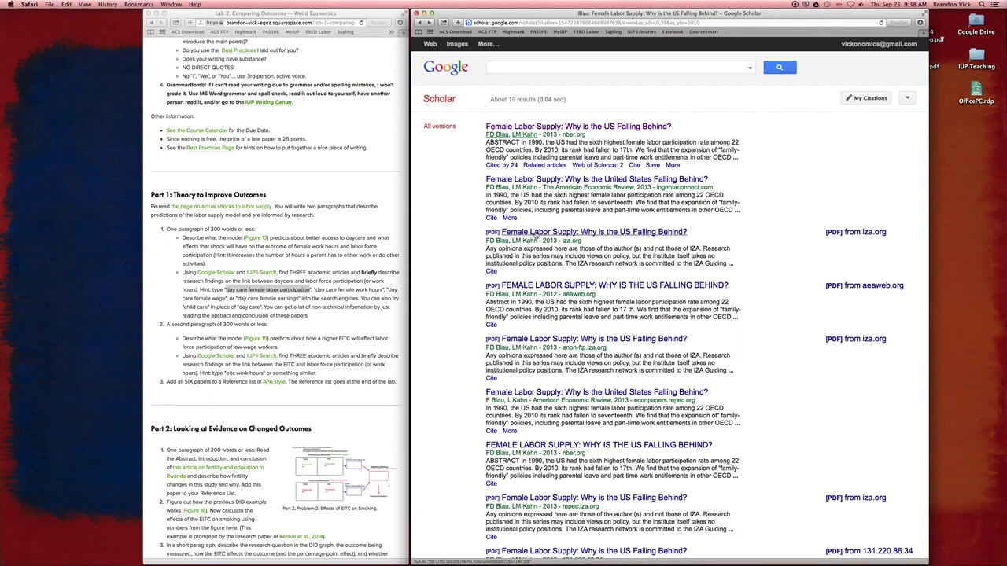
click(534, 234)
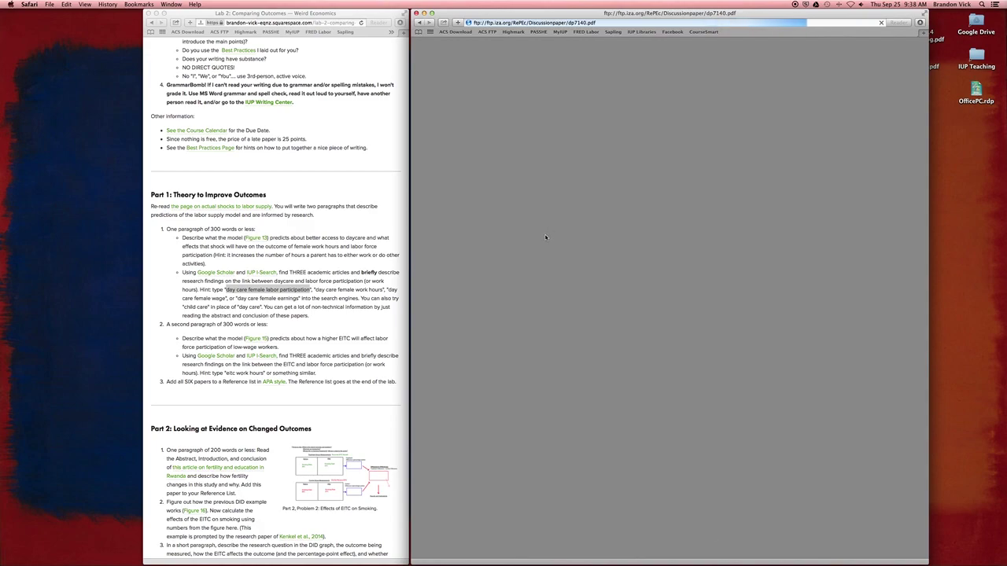
scroll(631, 300, down, 2)
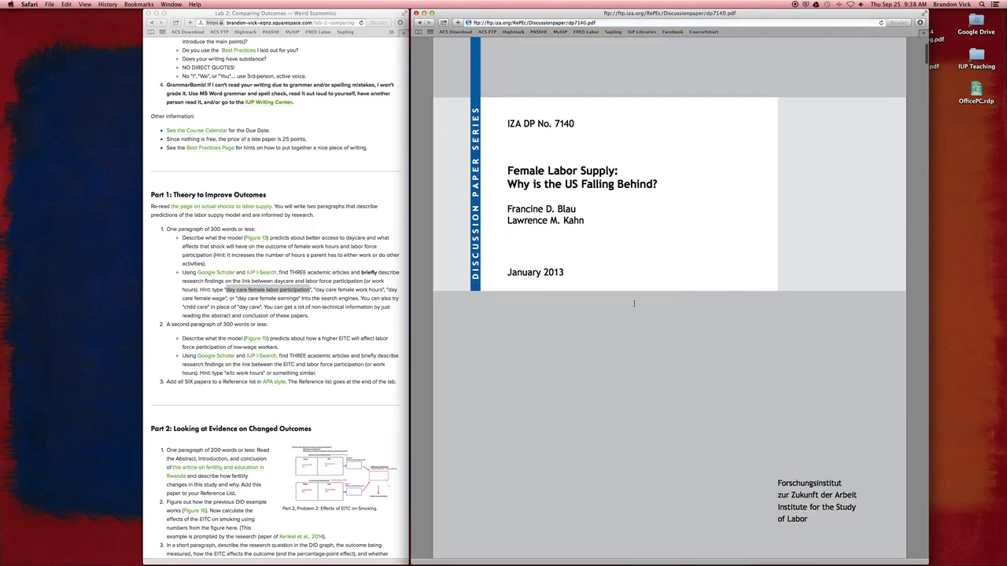
scroll(632, 299, down, 5)
scroll(632, 300, down, 5)
scroll(630, 300, down, 3)
scroll(627, 300, down, 3)
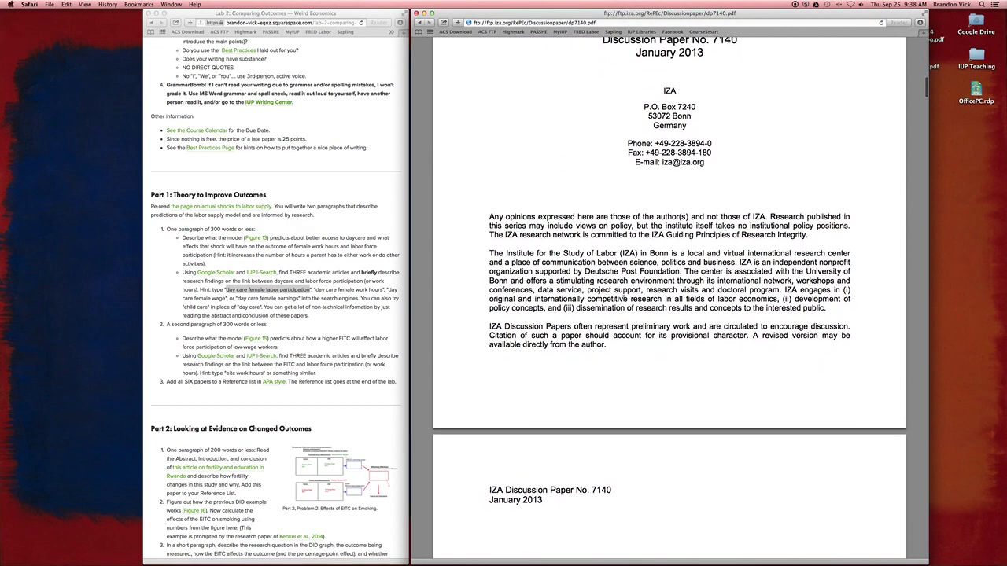
scroll(624, 300, down, 2)
scroll(623, 299, down, 1)
scroll(620, 296, down, 4)
scroll(618, 293, down, 3)
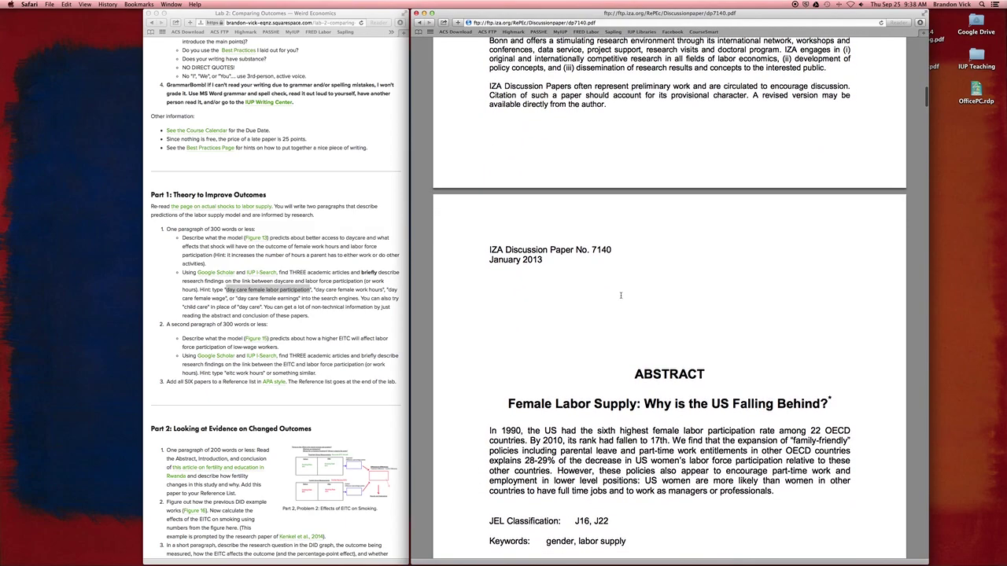
scroll(615, 291, down, 1)
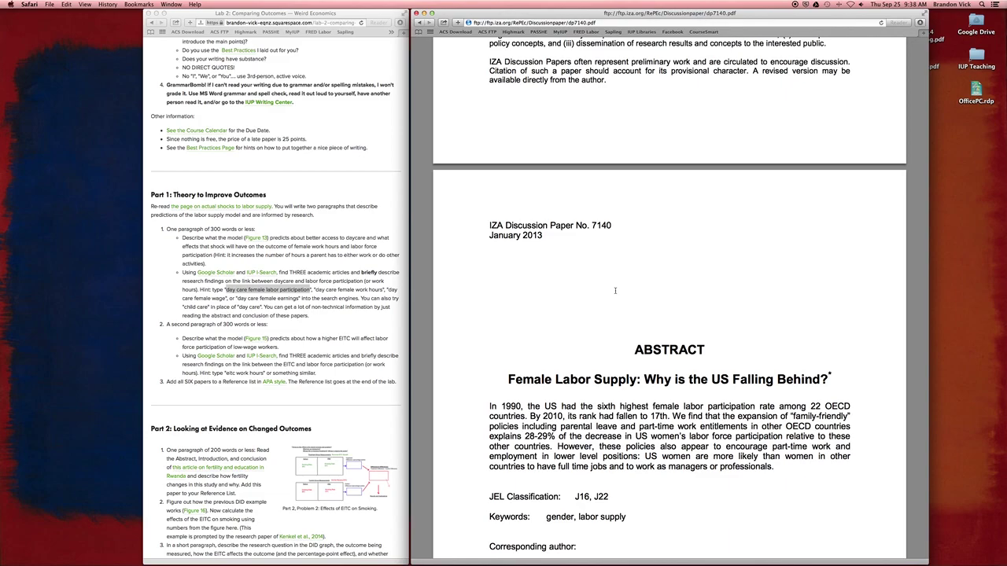
scroll(616, 290, down, 5)
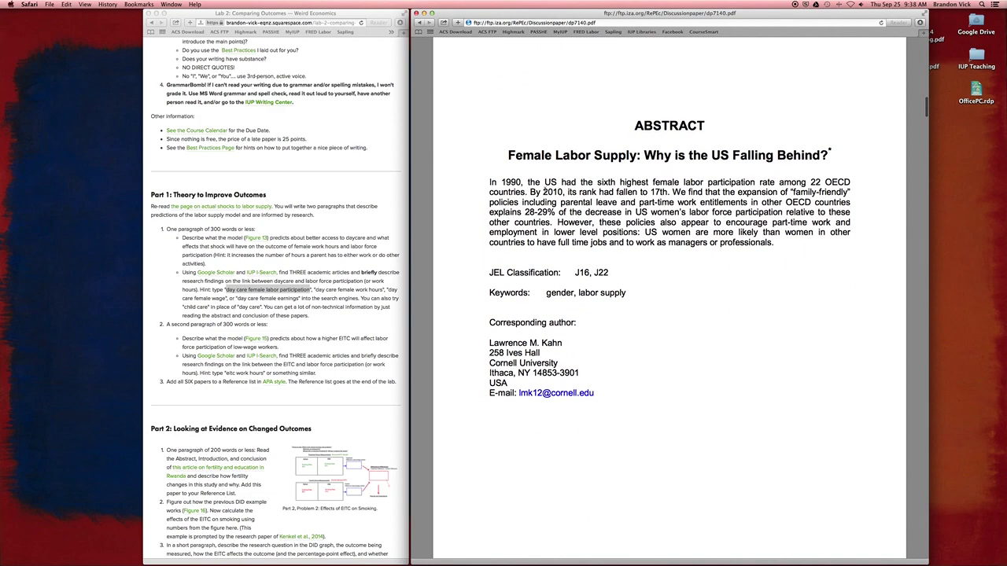
scroll(672, 201, down, 10)
scroll(667, 200, down, 3)
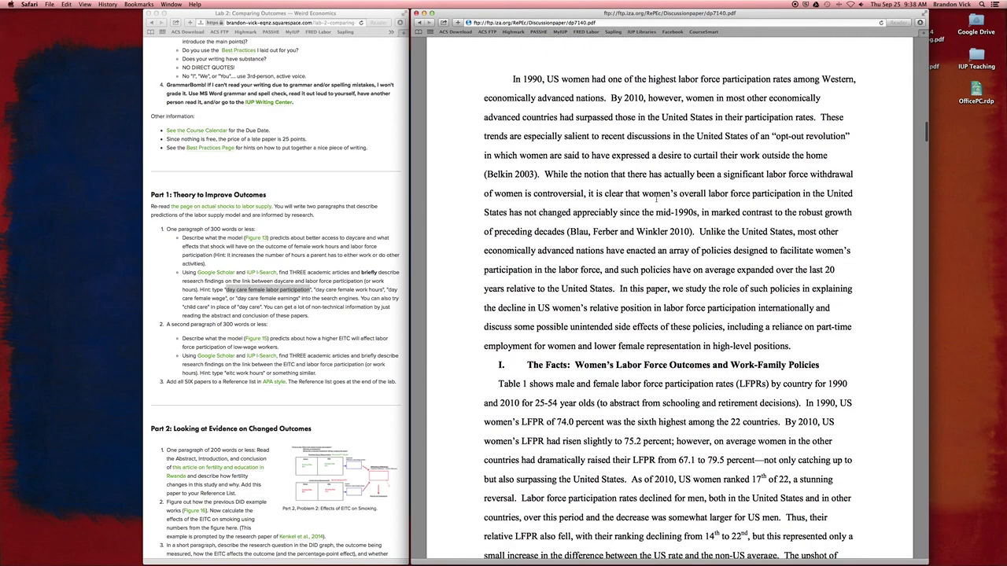
scroll(661, 201, down, 3)
scroll(656, 200, down, 1)
scroll(618, 314, down, 3)
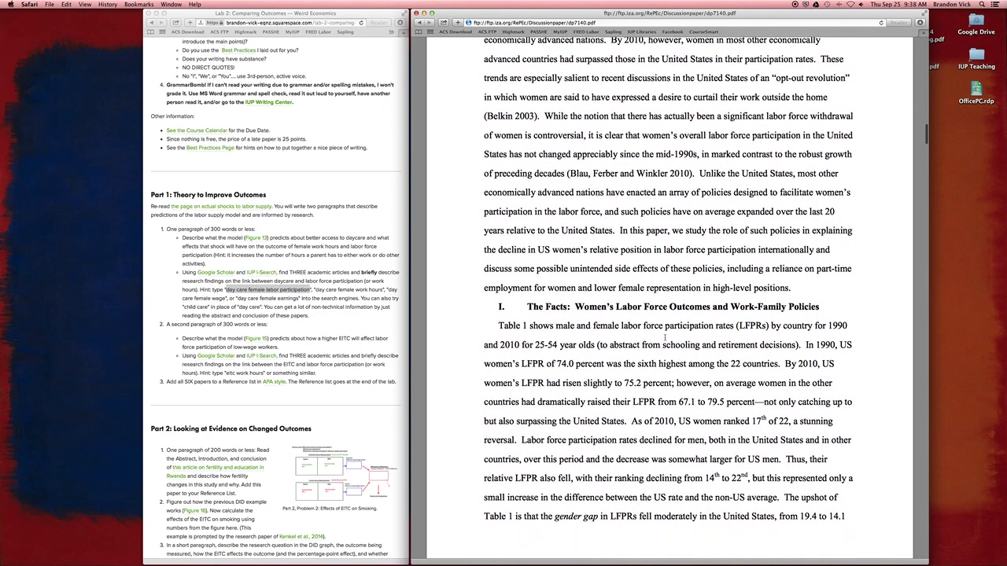
scroll(606, 259, down, 2)
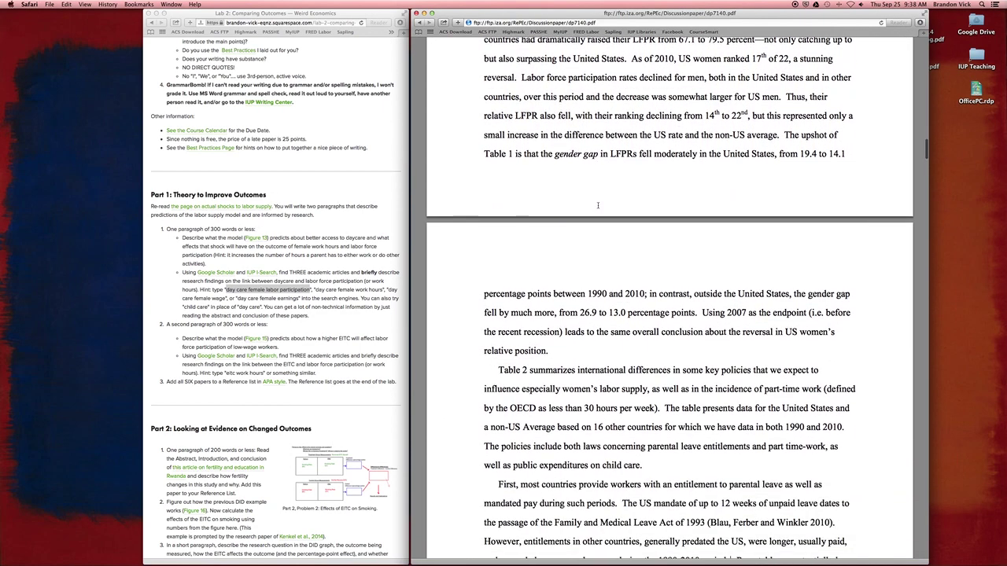
scroll(597, 206, up, 10)
scroll(597, 206, up, 8)
scroll(597, 205, up, 3)
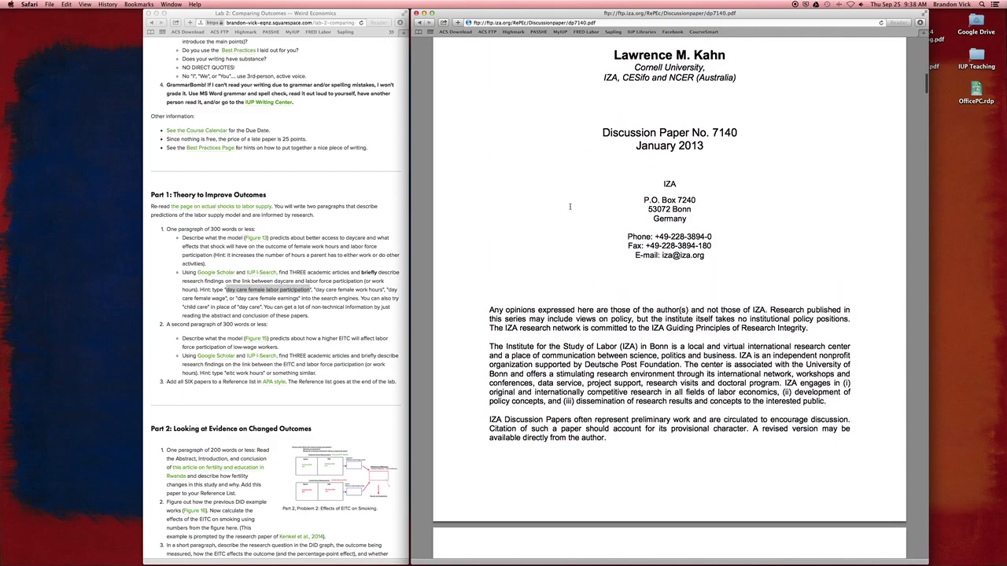
scroll(597, 206, up, 5)
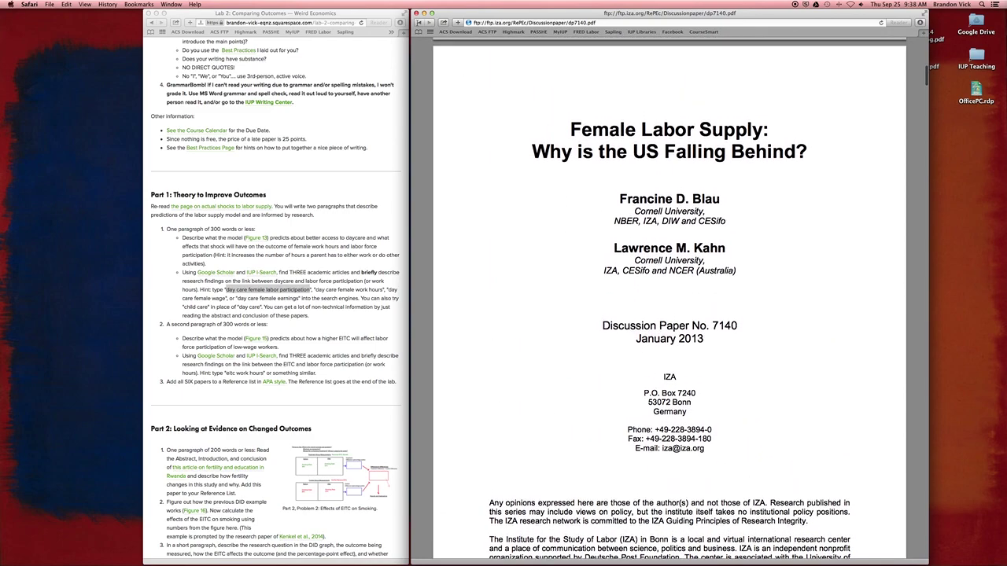
key(super+bracketleft)
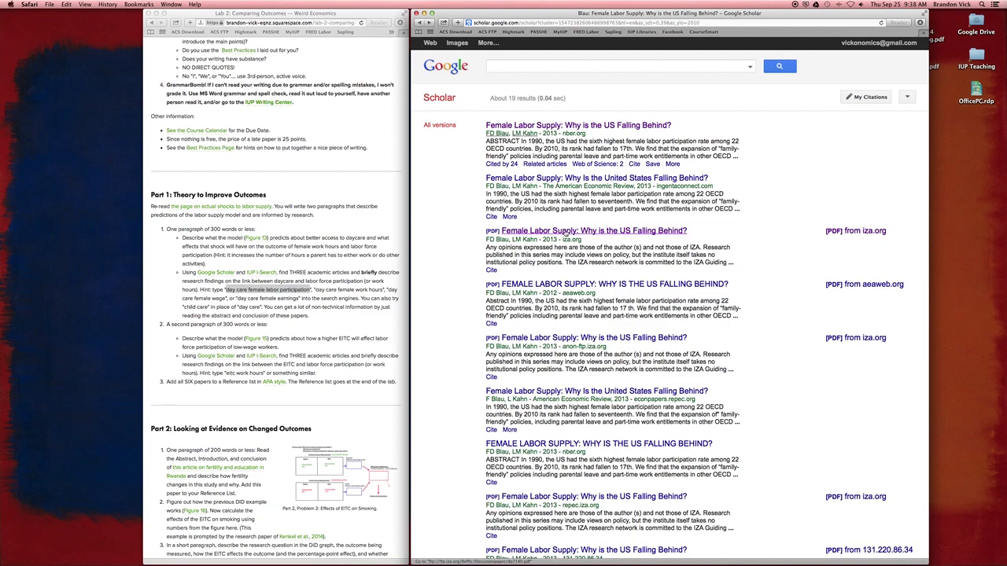
- Copy the APA citation Blau, F. D., & Kahn, L. M. (2013) from the iza.org result's Cite box
click(492, 271)
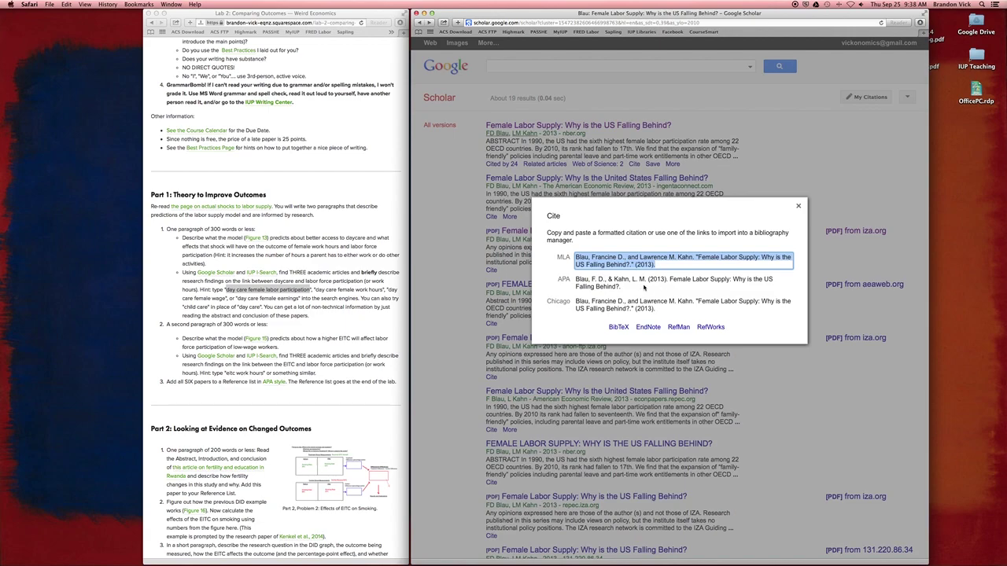
click(600, 279)
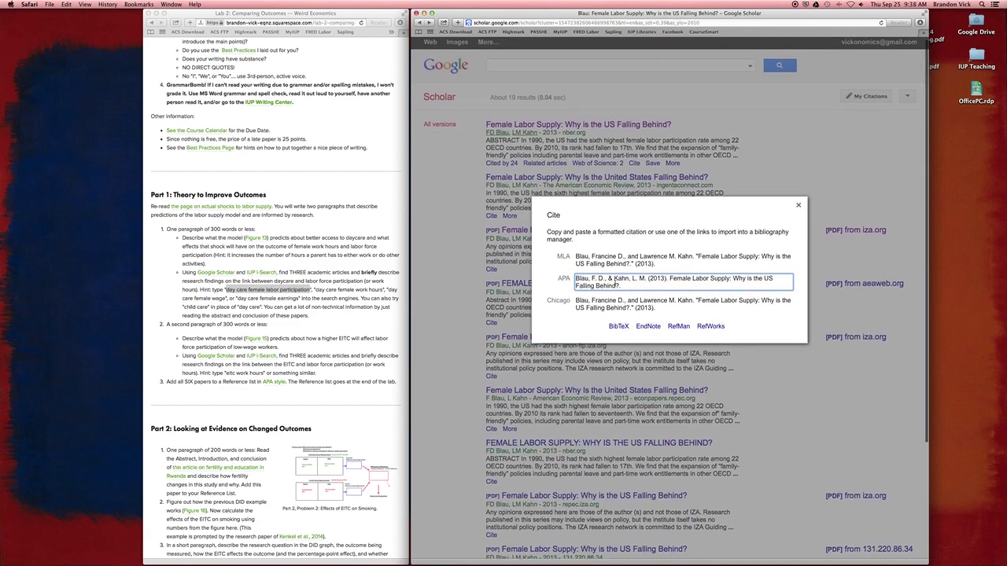
click(631, 285)
right_click(634, 285)
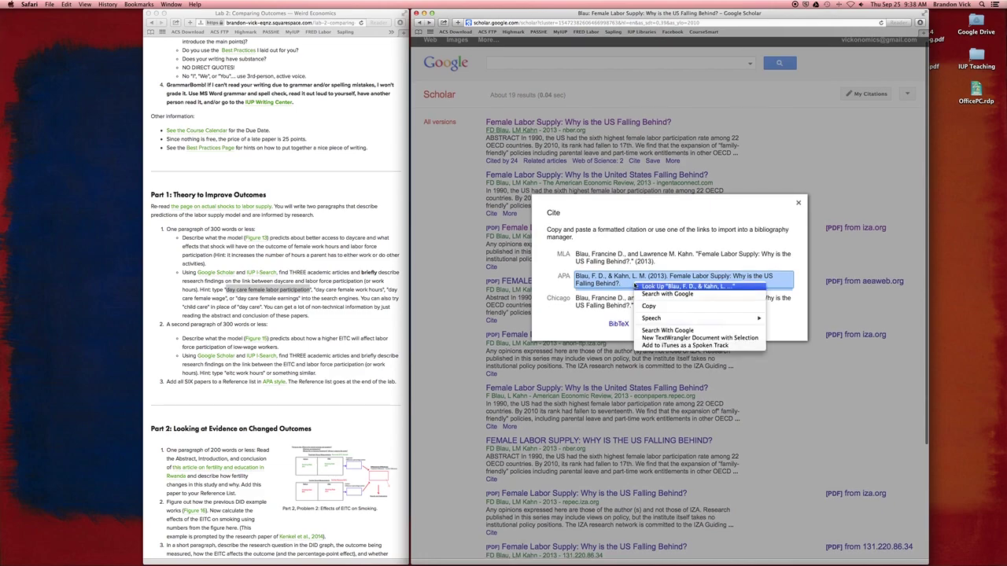
click(661, 302)
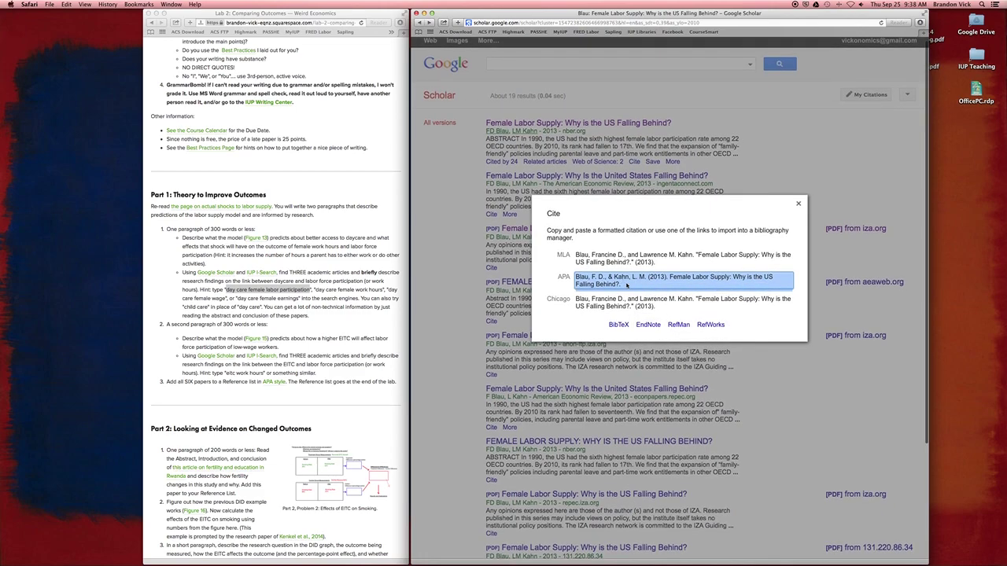
drag(622, 285, 576, 277)
key(super+c)
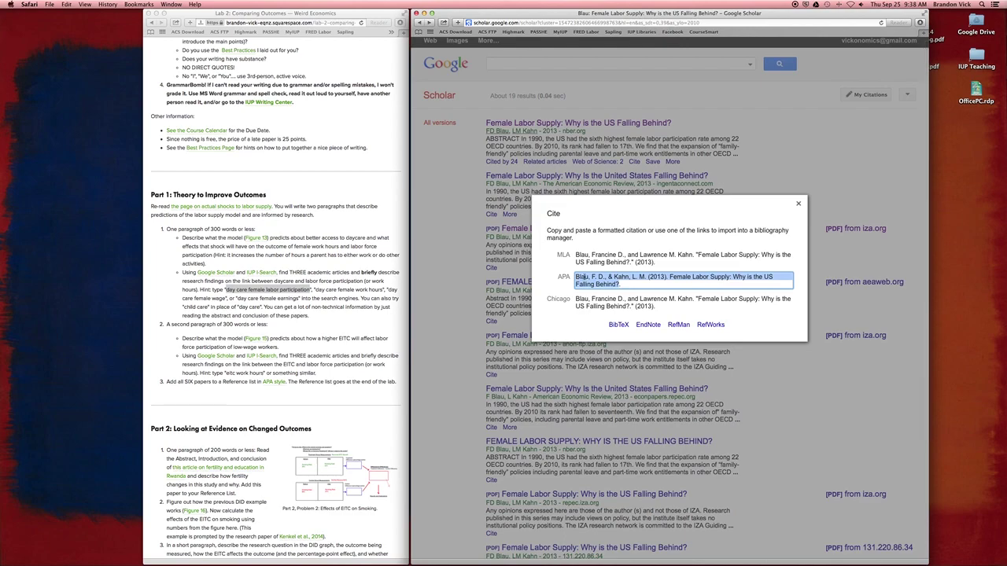
click(328, 171)
- Download the Standard Lab Template and open WriteUpTemplate-3.docx from the Downloads stack
scroll(323, 167, up, 2)
scroll(307, 162, up, 5)
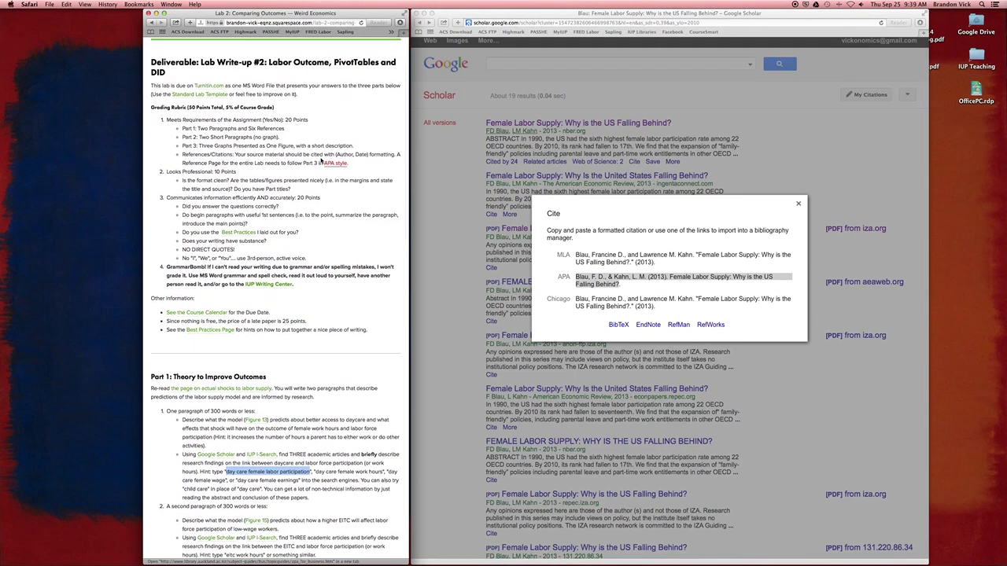
scroll(287, 158, up, 2)
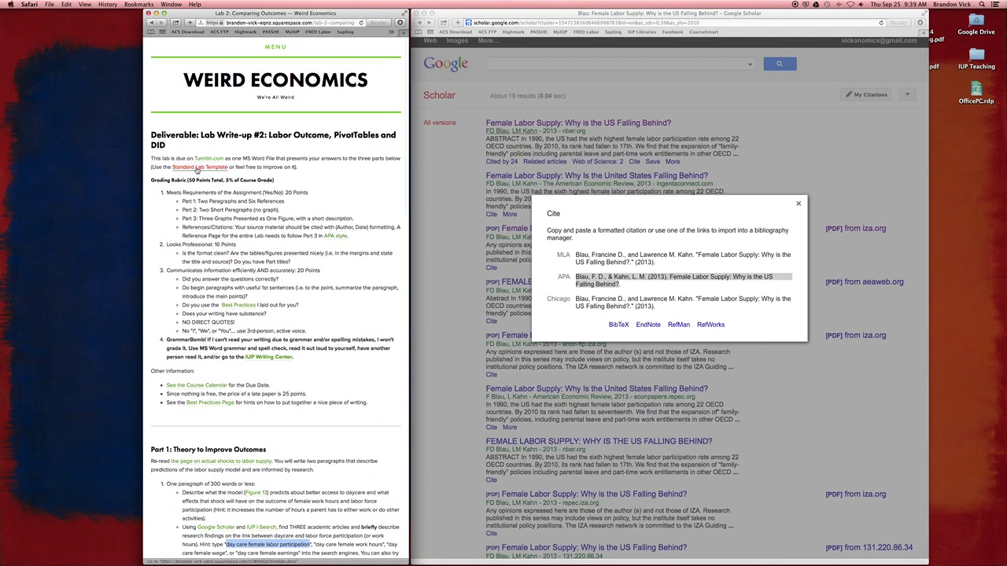
click(197, 168)
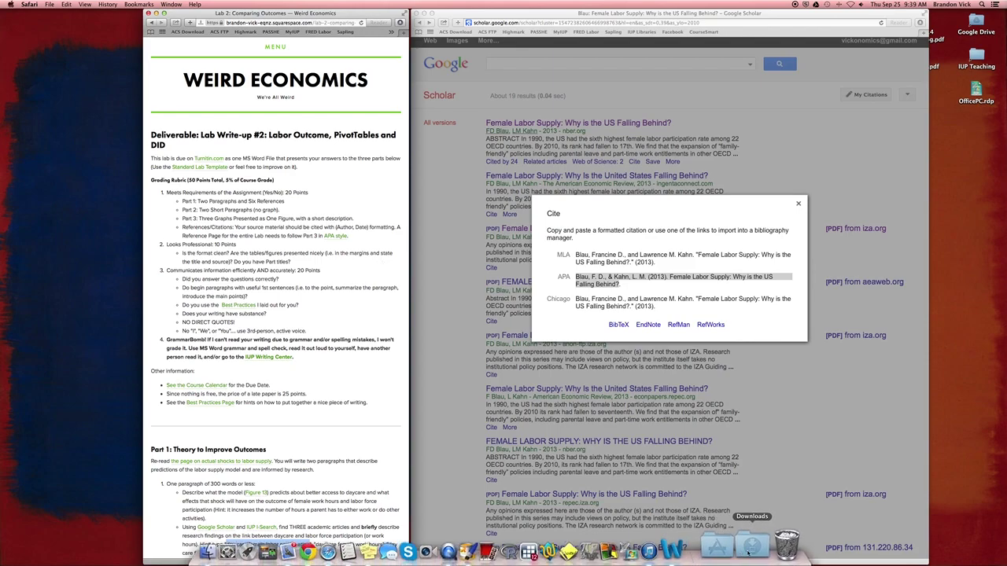
click(748, 553)
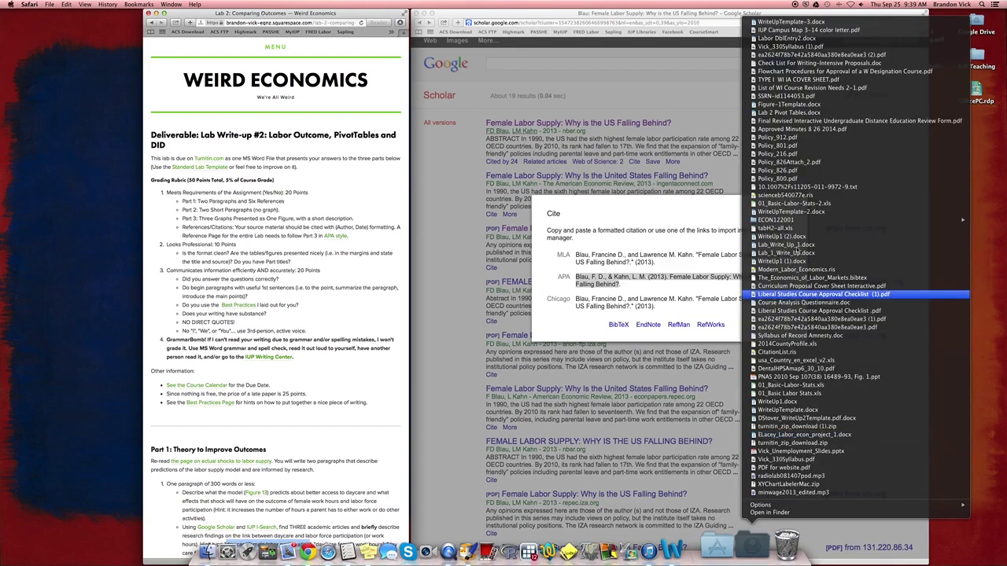
click(779, 23)
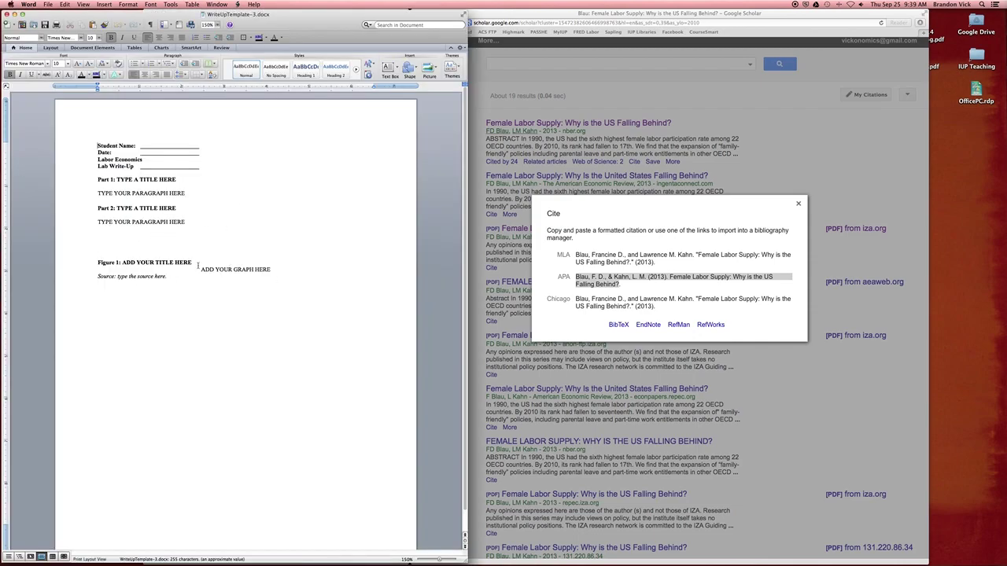
- Paste the Blau and Kahn APA citation on a new line below the Source note
scroll(198, 266, down, 2)
click(99, 414)
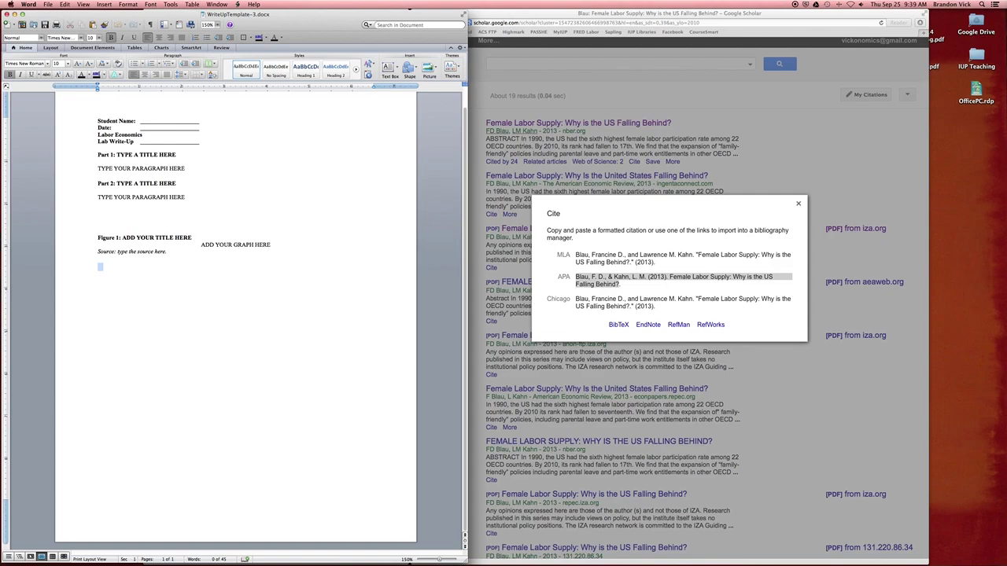
key(Delete)
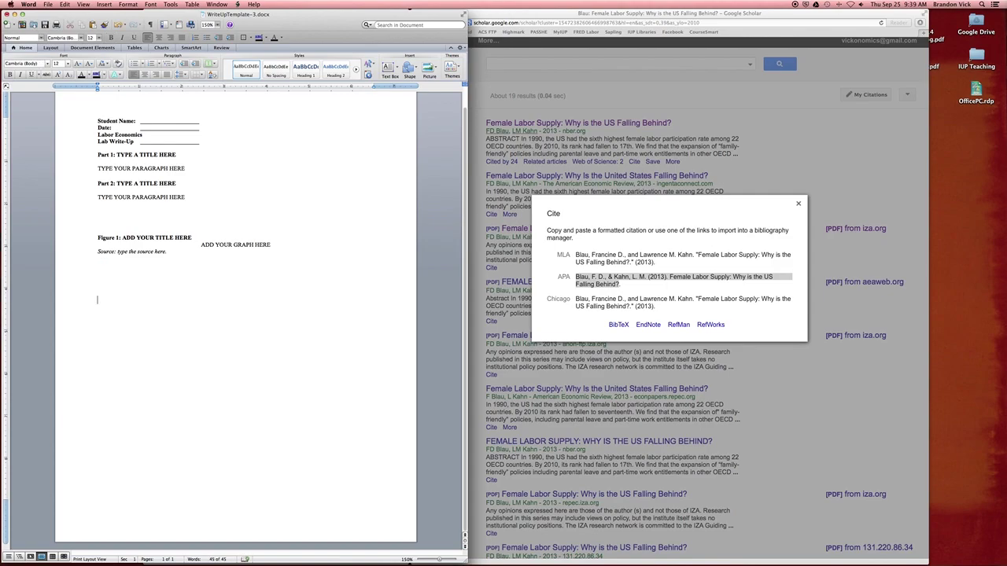
text(R)
key(BackSpace)
key(super+v)
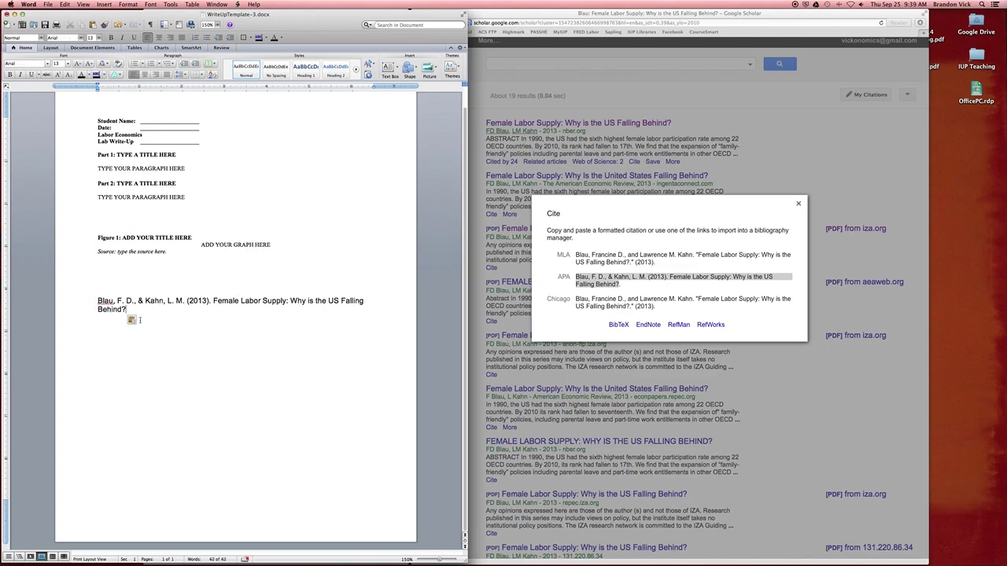
key(super+z)
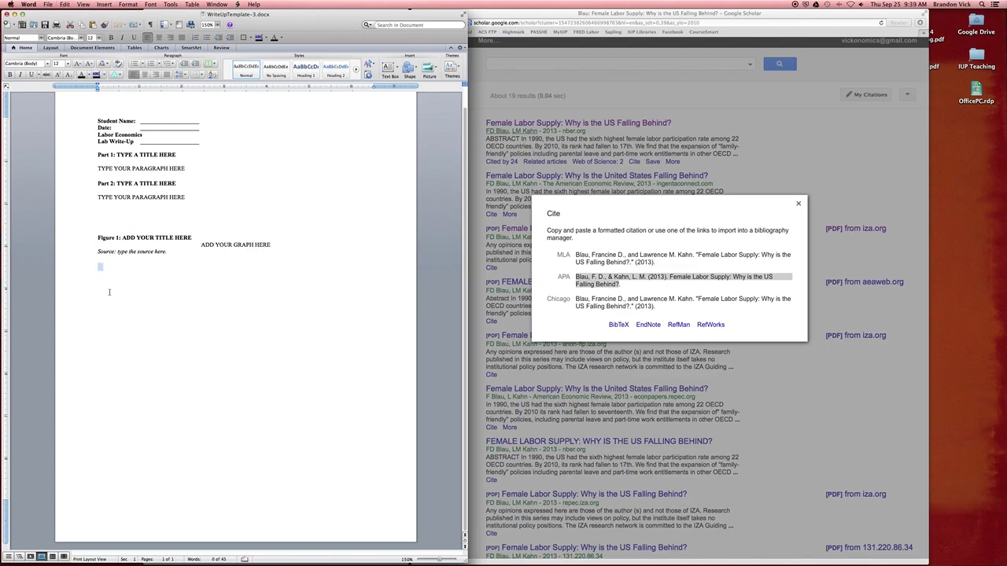
key(super+v)
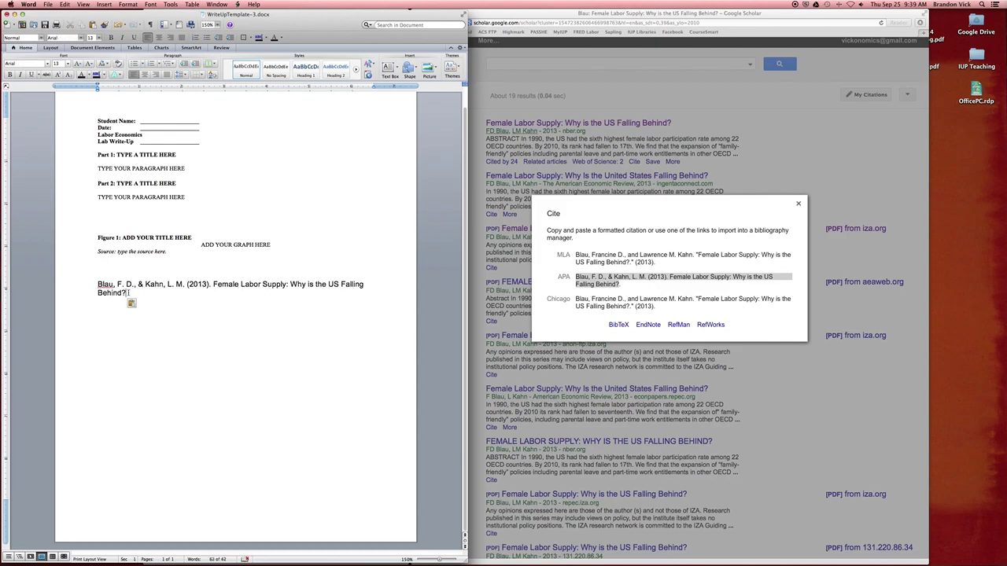
- Reuse the Part 2 heading above the citation and retitle it 'References'
click(78, 238)
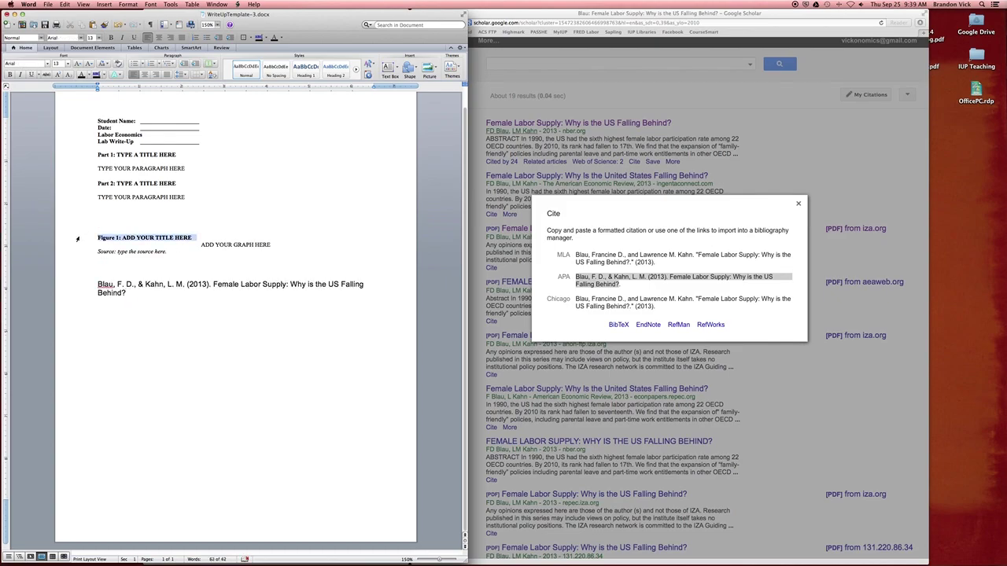
click(84, 184)
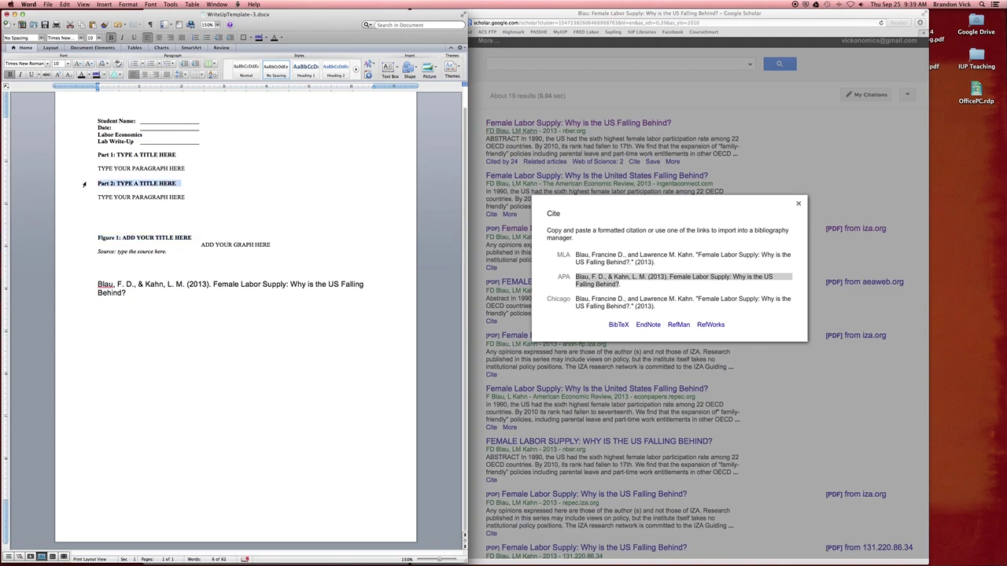
click(96, 284)
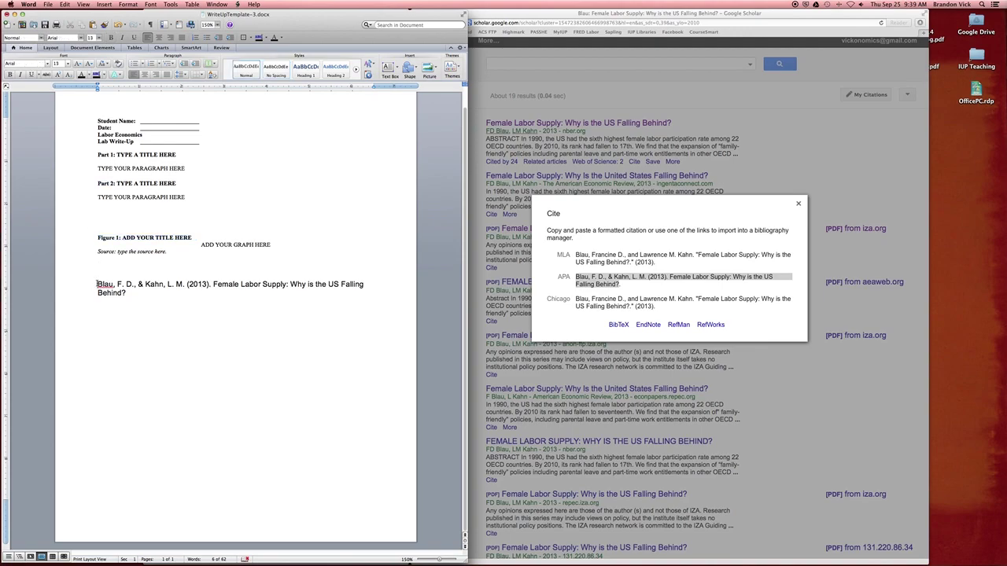
text(Part 2: TYPE A TITLE HERE)
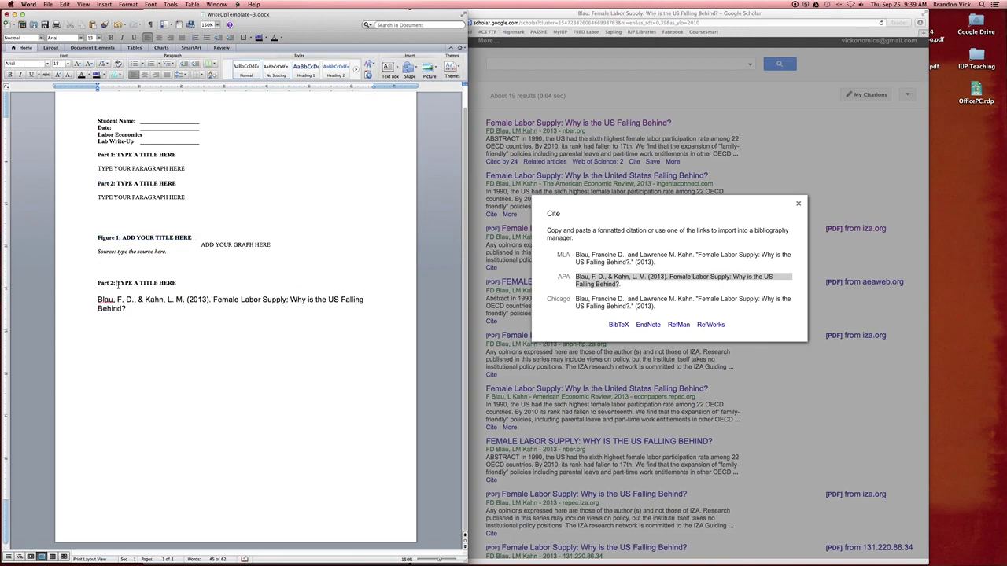
double_click(118, 284)
triple_click(118, 284)
text(References)
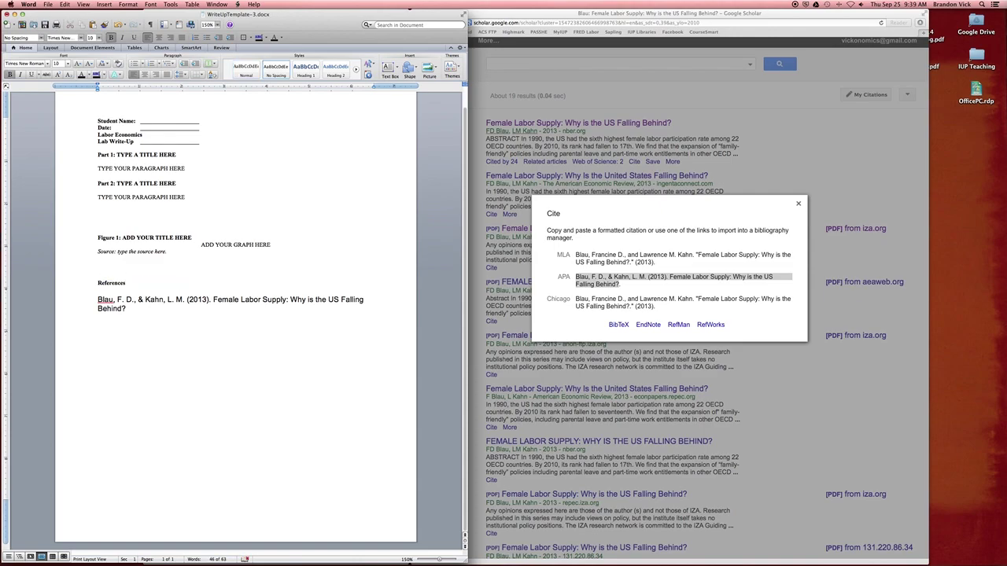
- Give the citation Normal style at 10-point Times New Roman
drag(132, 309, 98, 301)
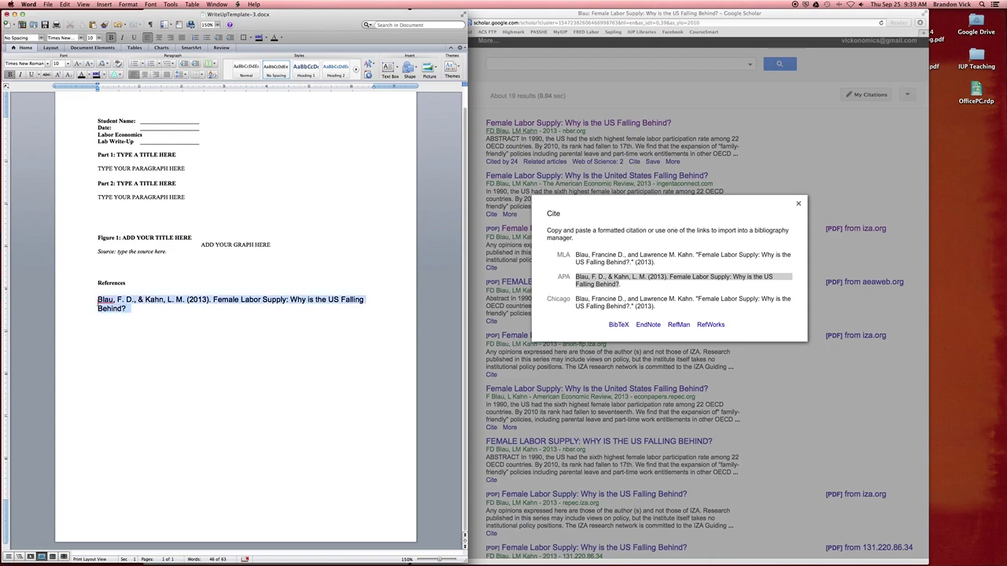
key(Return)
click(92, 38)
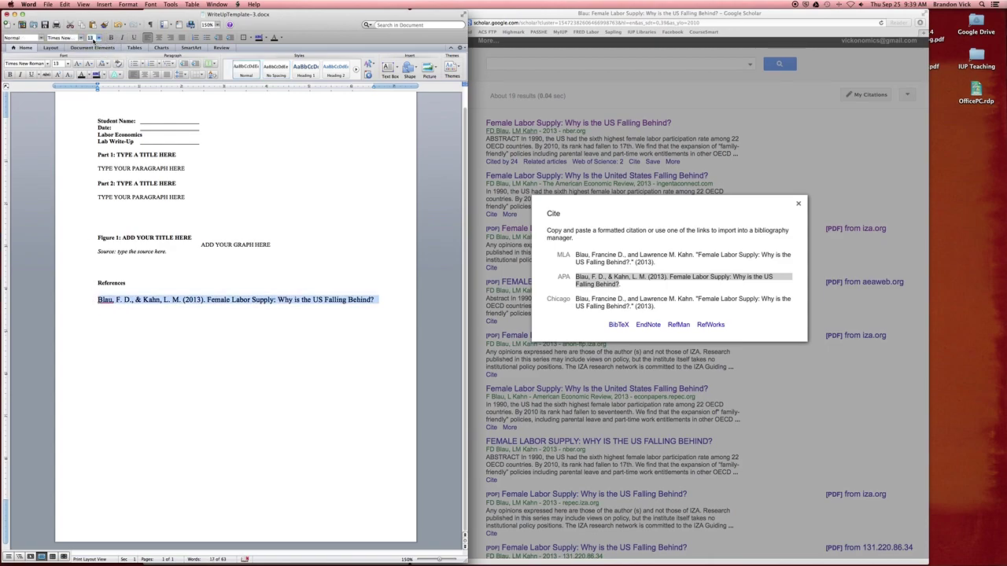
text(10)
key(Return)
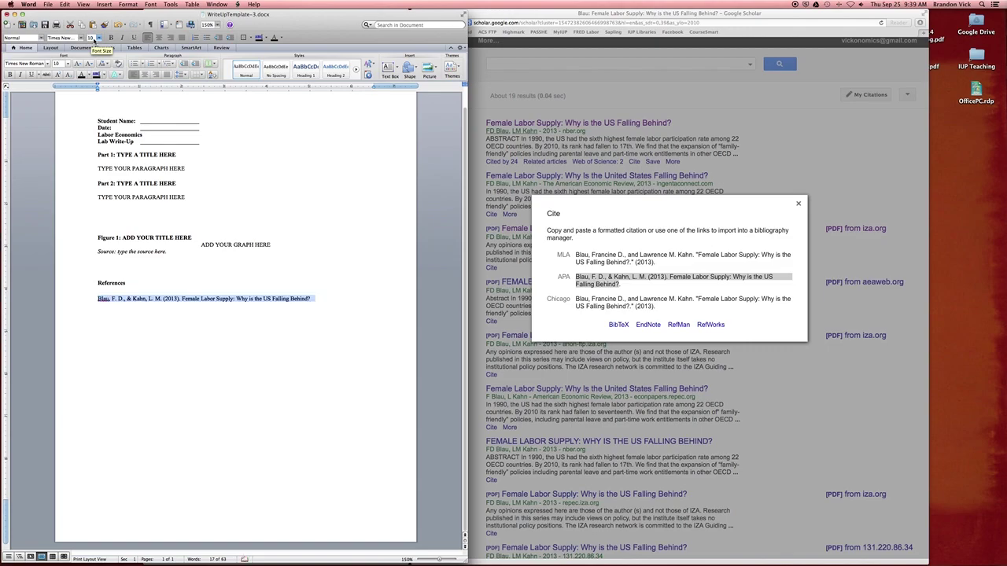
click(185, 325)
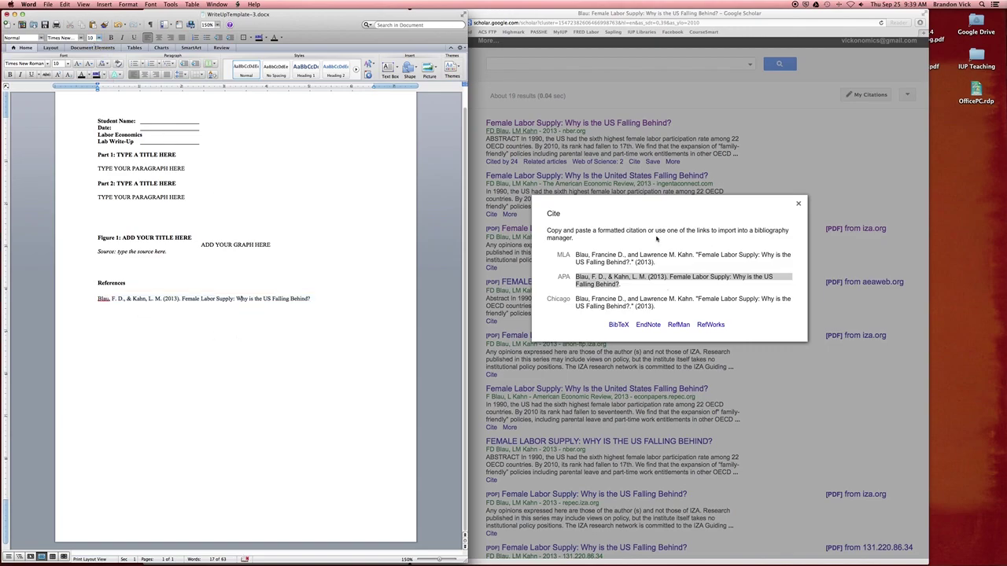
click(658, 236)
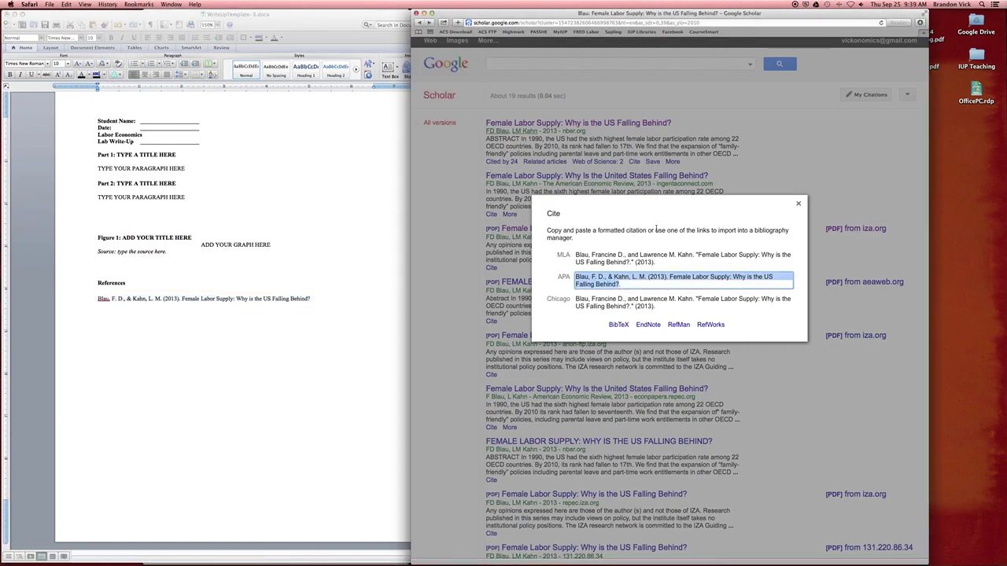
- Close the citation box and list the 24 articles citing Female Labor Supply
click(798, 203)
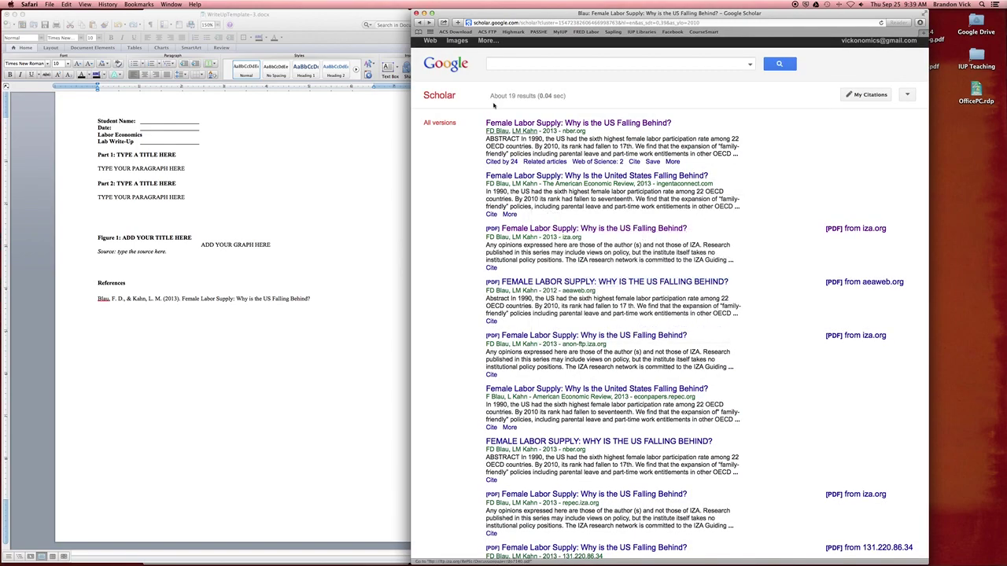
click(269, 303)
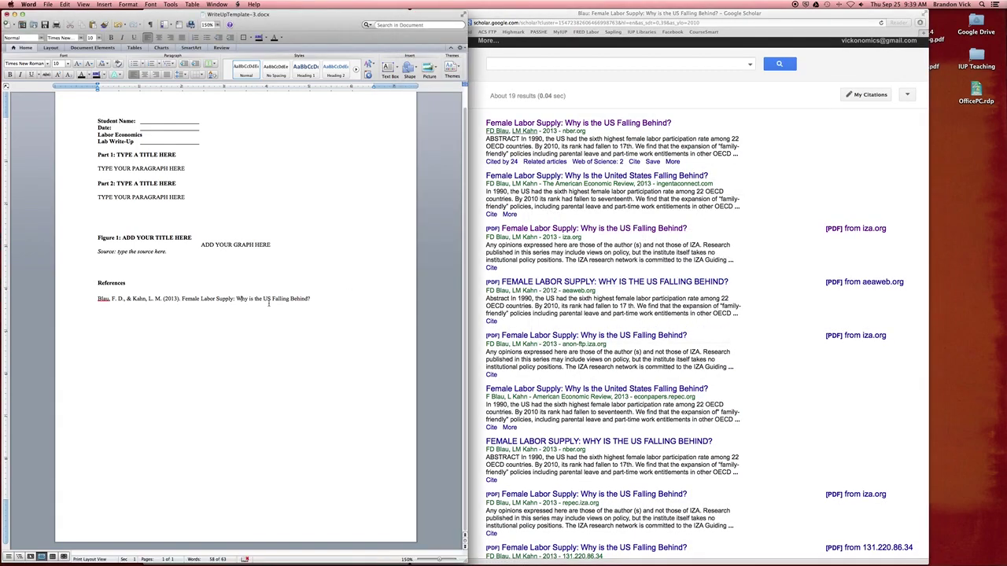
click(655, 317)
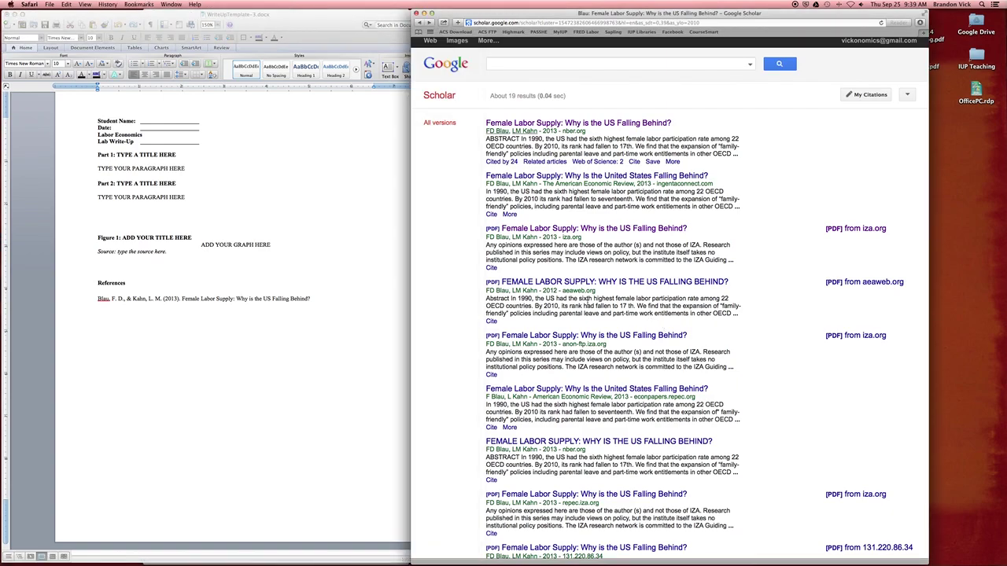
key(super+bracketleft)
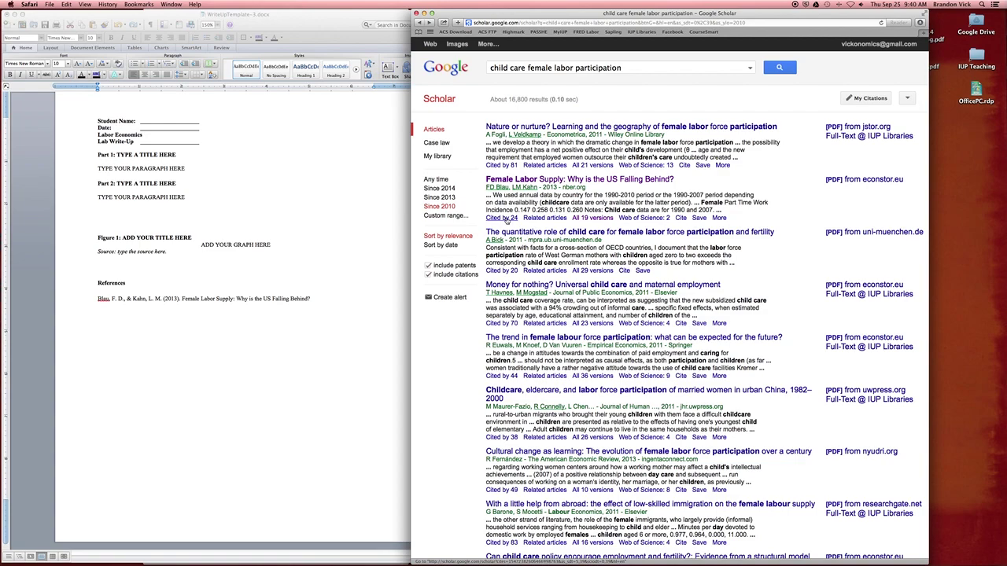
click(507, 219)
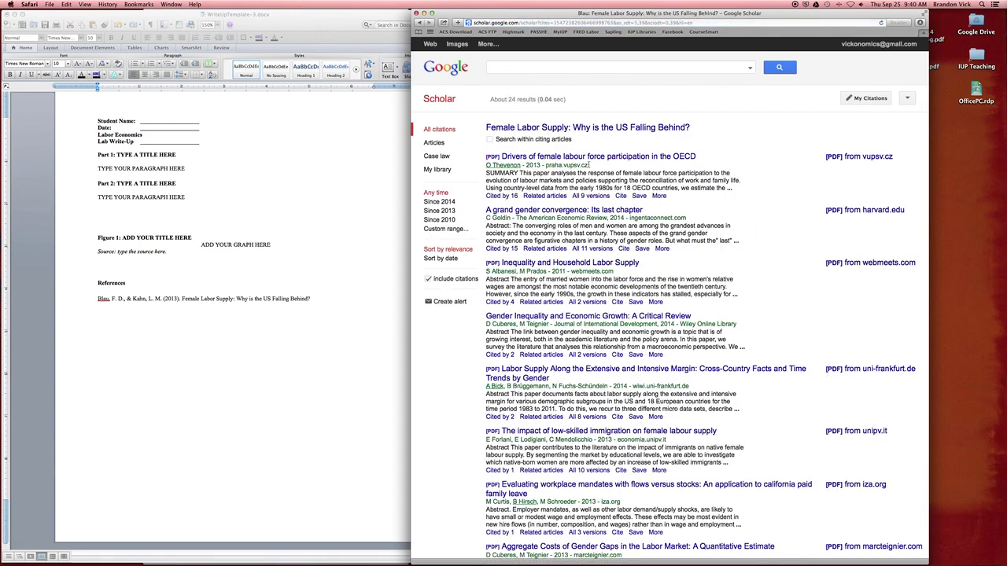
key(super+bracketleft)
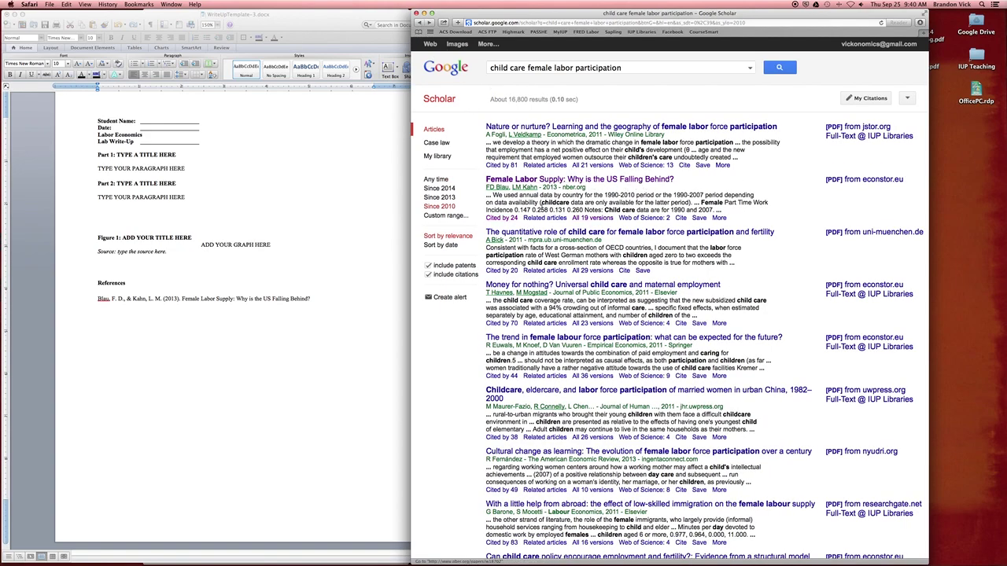
click(497, 219)
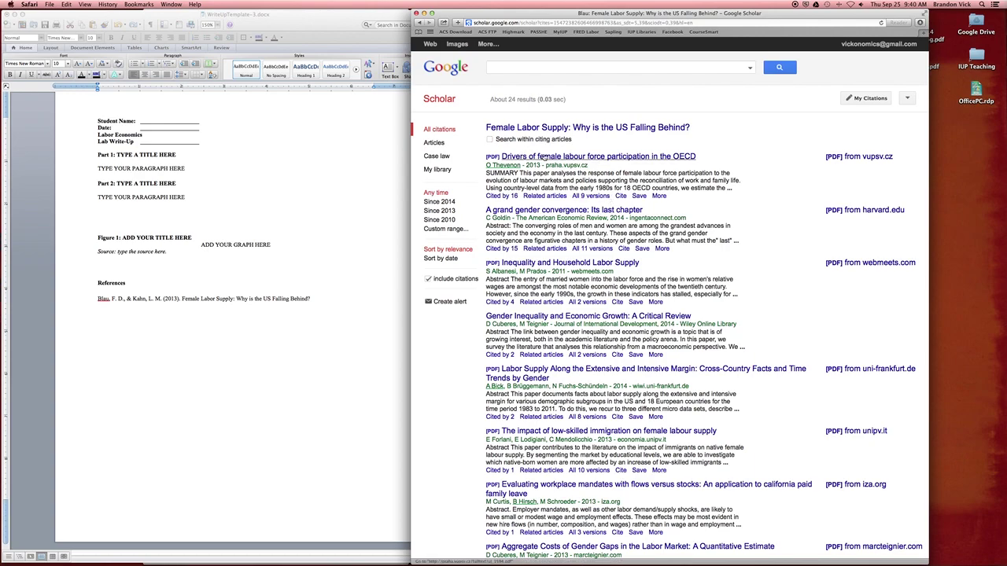
- Copy the APA citation for Thevenon's 2013 'Drivers of female labour force participation in the OECD'
click(621, 197)
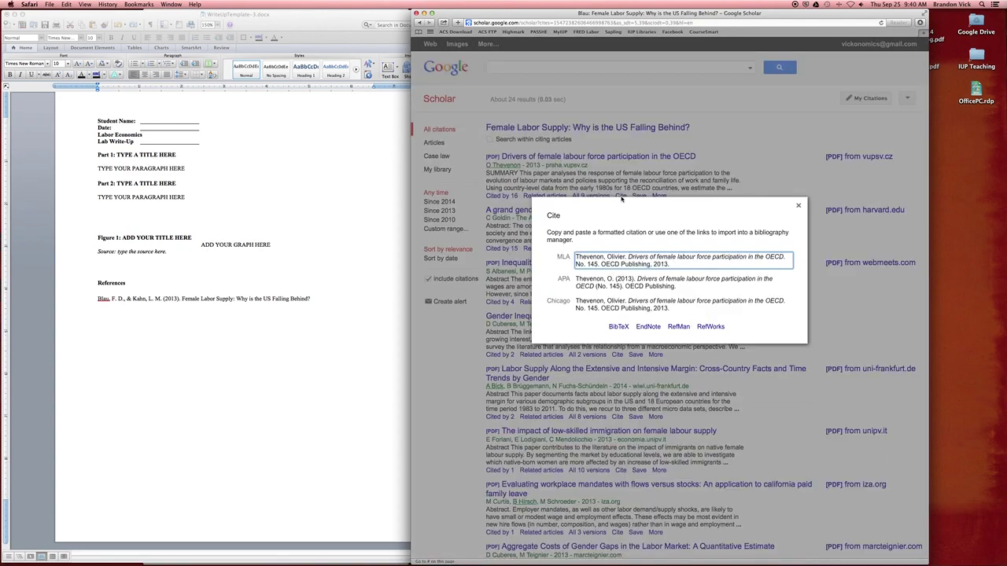
click(661, 282)
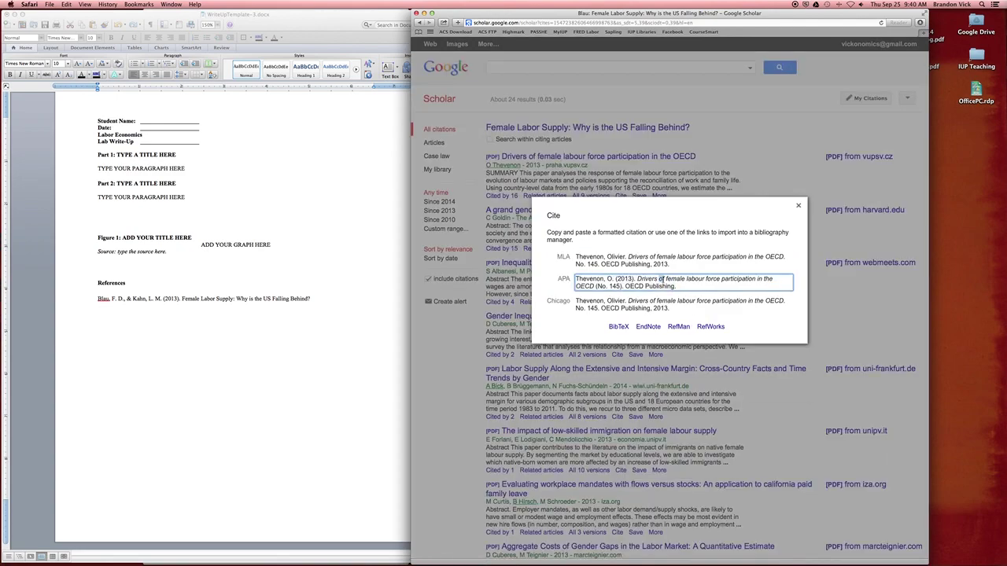
click(332, 302)
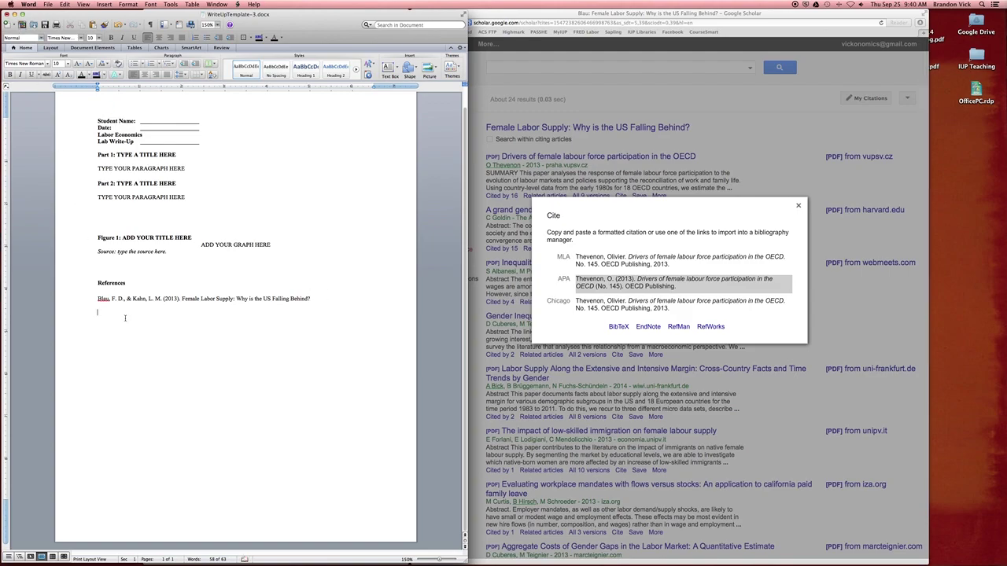
- Try a normal paste and Paste and Match Formatting under References, undoing both
text(Thevenon, O. (2013). Drivers of female labour force participation in the OECD (No. 145). OECD Publishing. Chicago)
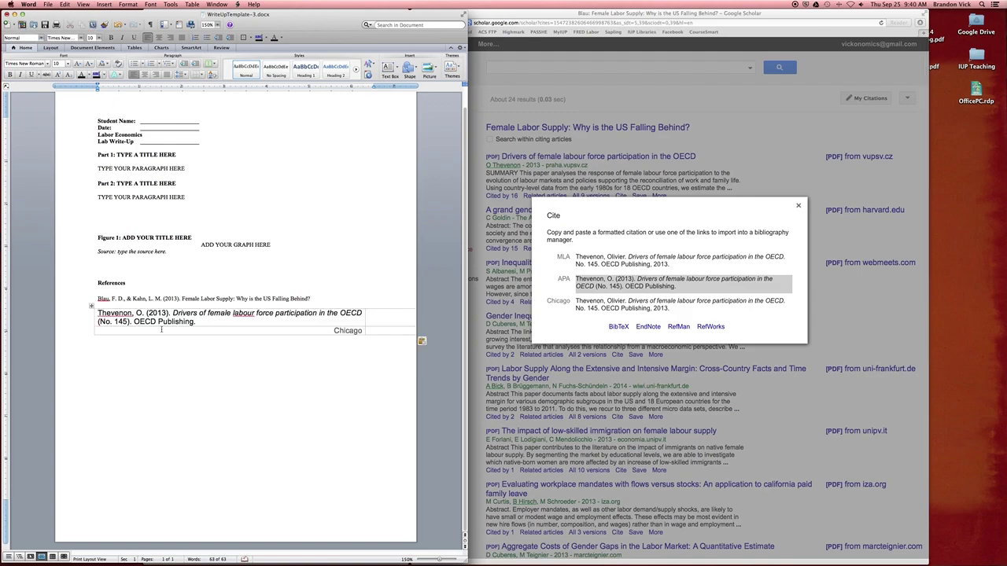
key(super+z)
click(55, 4)
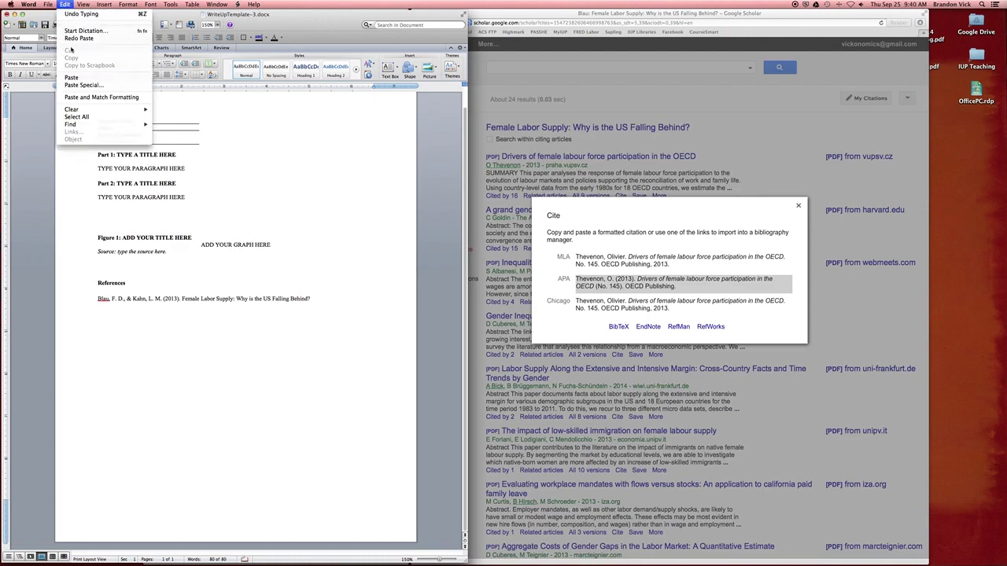
click(88, 96)
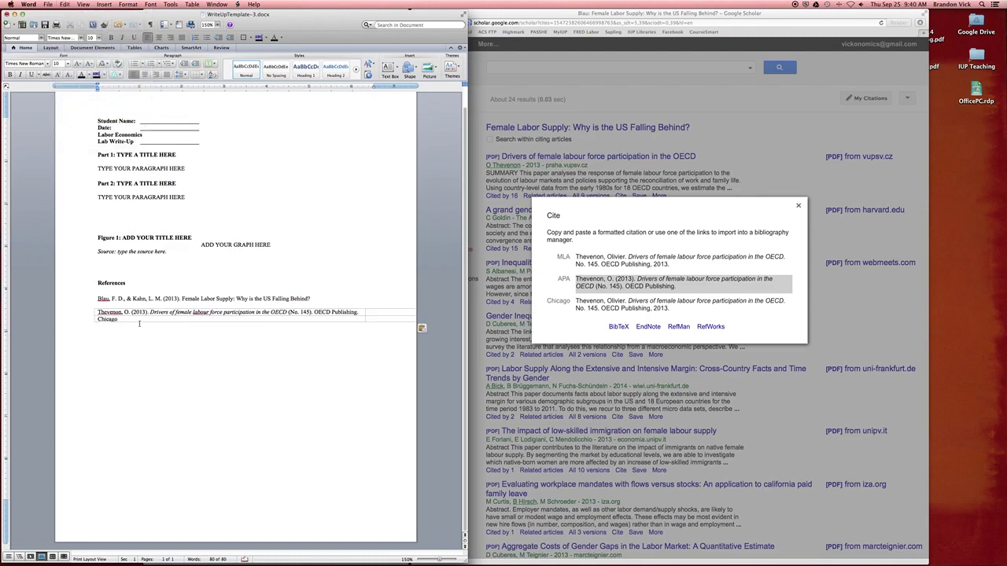
key(super+z)
- Paste the OECD citation under Blau and Kahn's as Unformatted Text via Paste Special
right_click(103, 312)
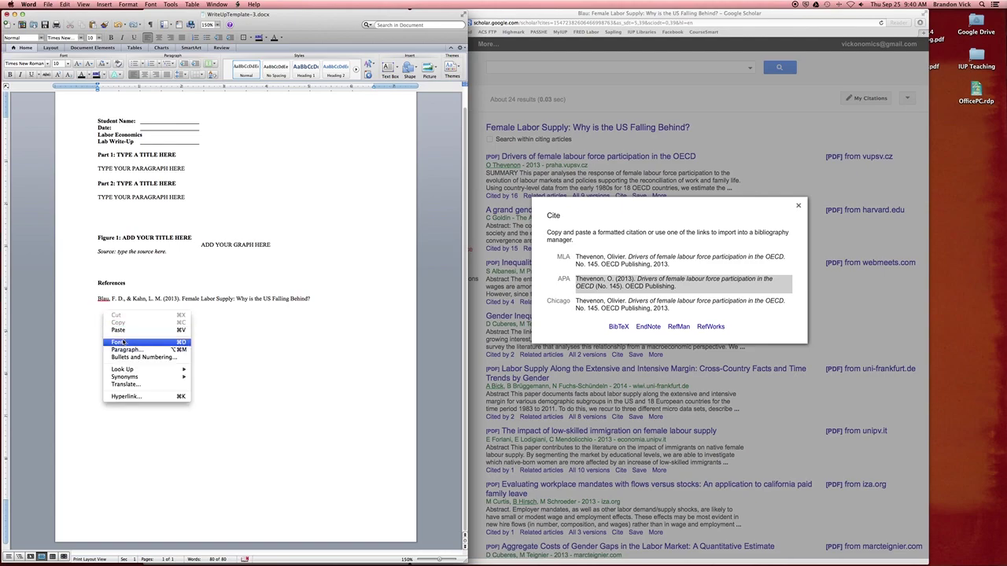
click(55, 4)
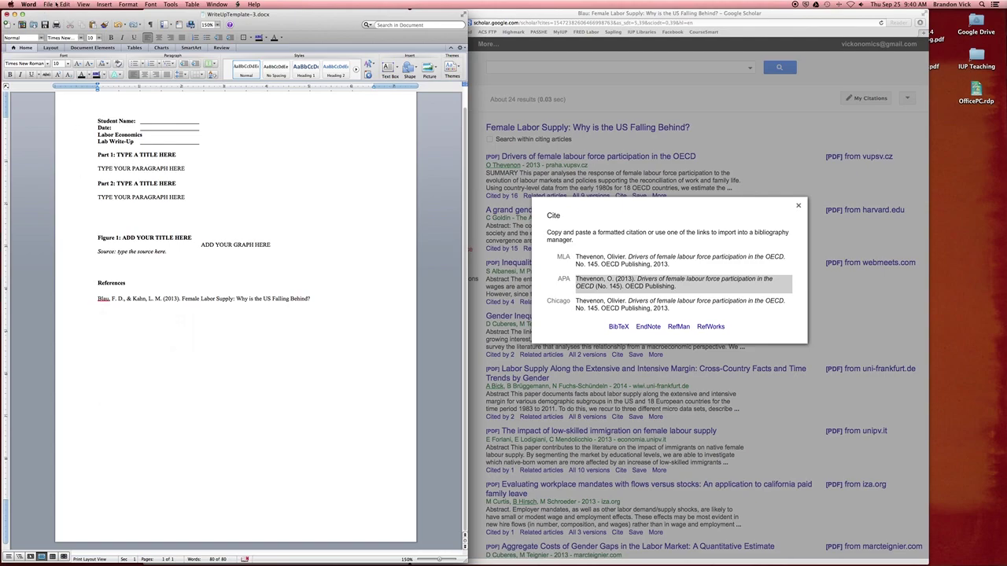
click(82, 85)
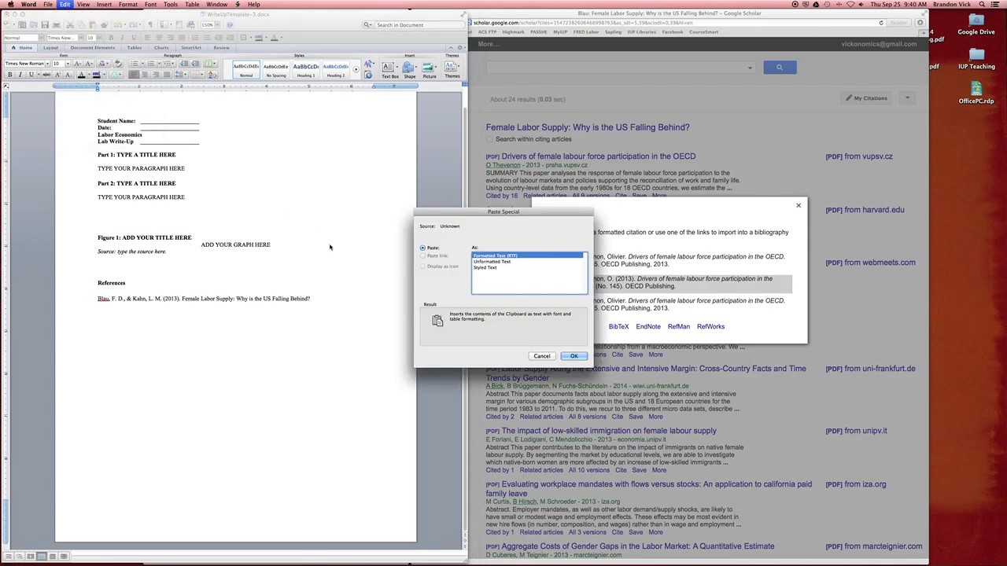
click(493, 261)
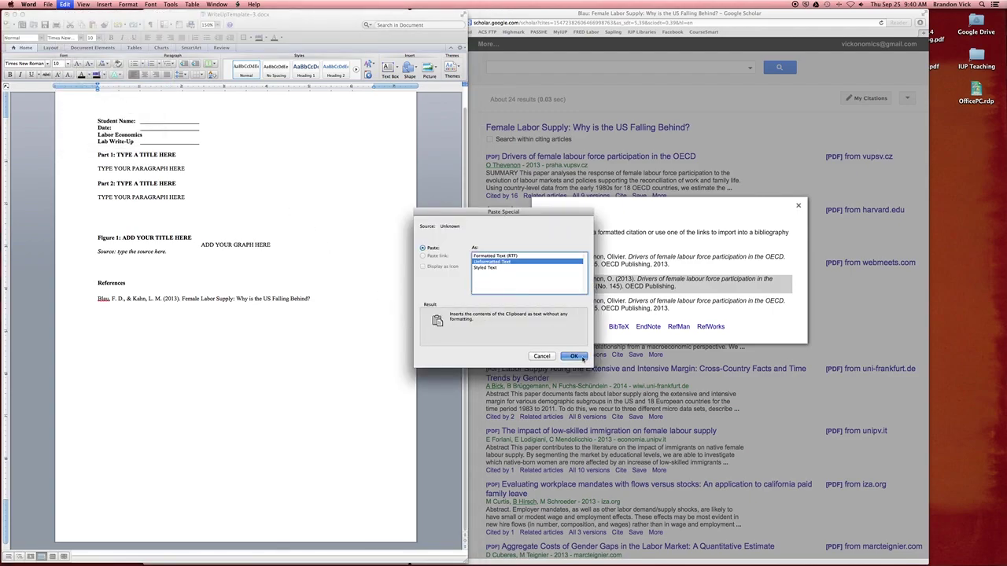
click(574, 355)
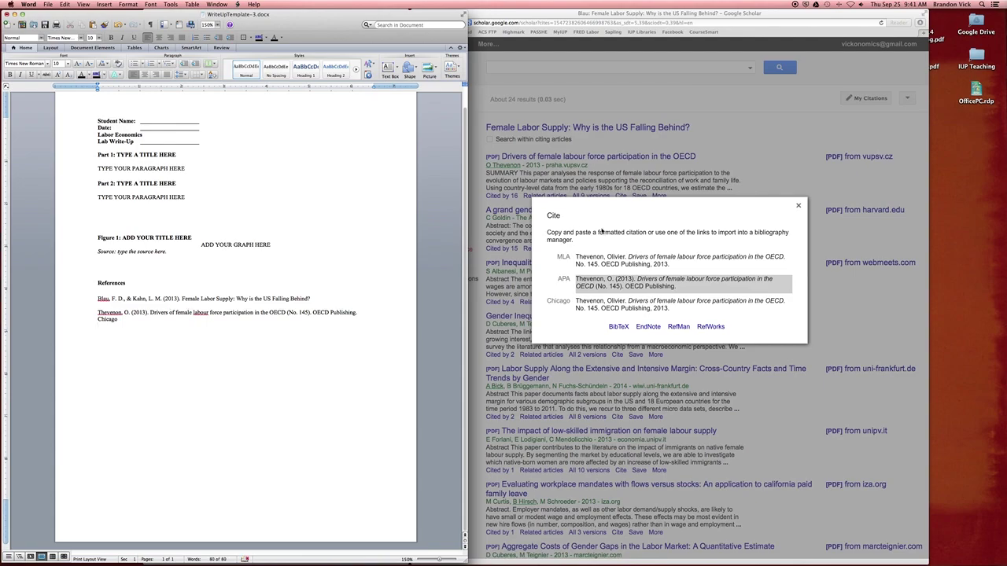
- Close the Cite box to return to the list of articles citing Female Labor Supply
click(798, 207)
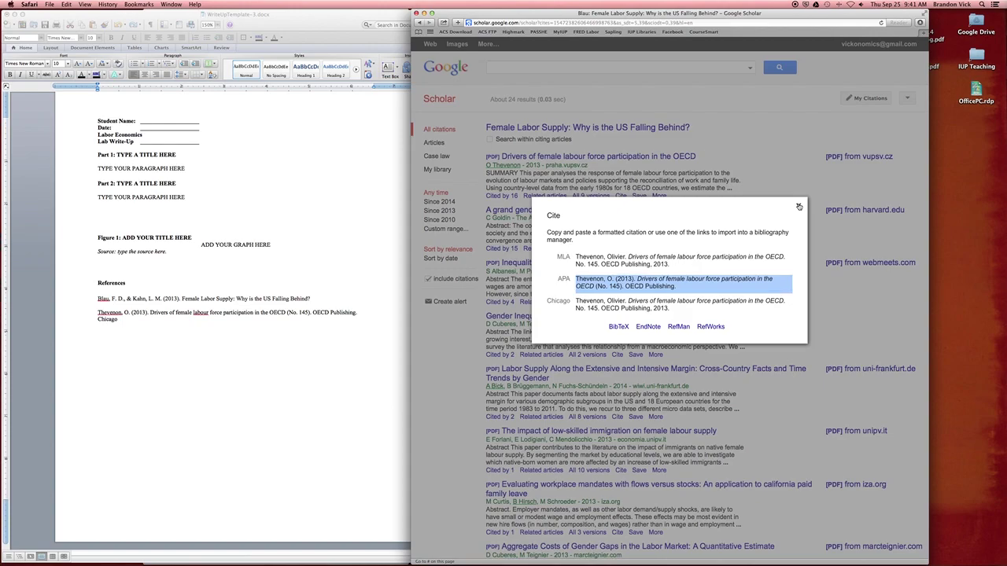
click(798, 207)
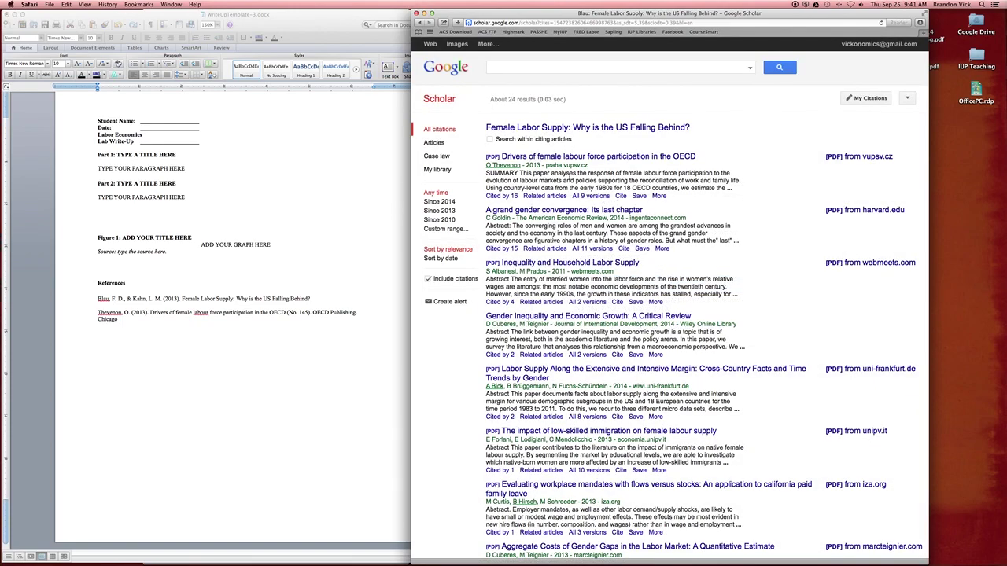